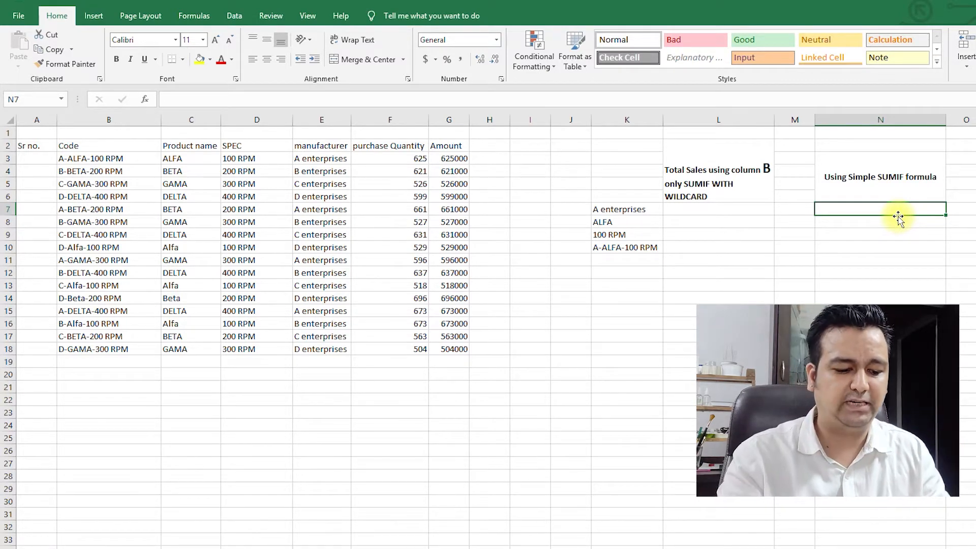
# Start a SUMIF formula in N7 with the manufacturer cells as row-locked criteria range E$3:E$18.
pyautogui.write('=')
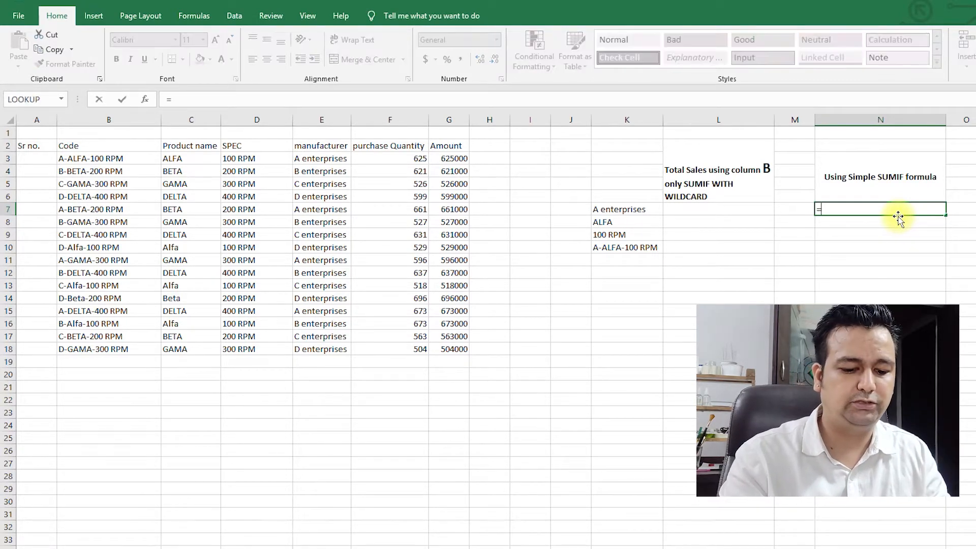
pyautogui.write('sumif')
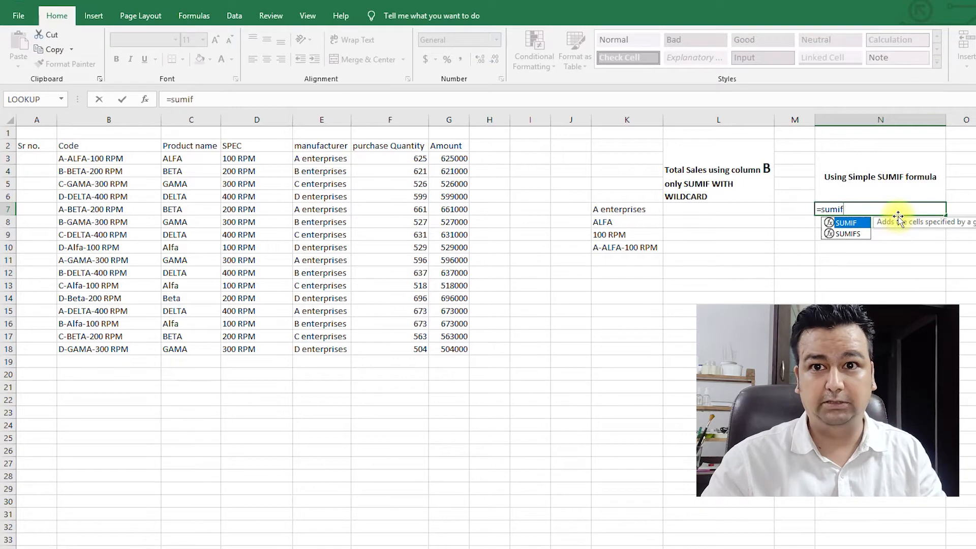
pyautogui.press('Tab')
pyautogui.moveTo(334, 160); pyautogui.dragTo(338, 345)
pyautogui.press('F4')
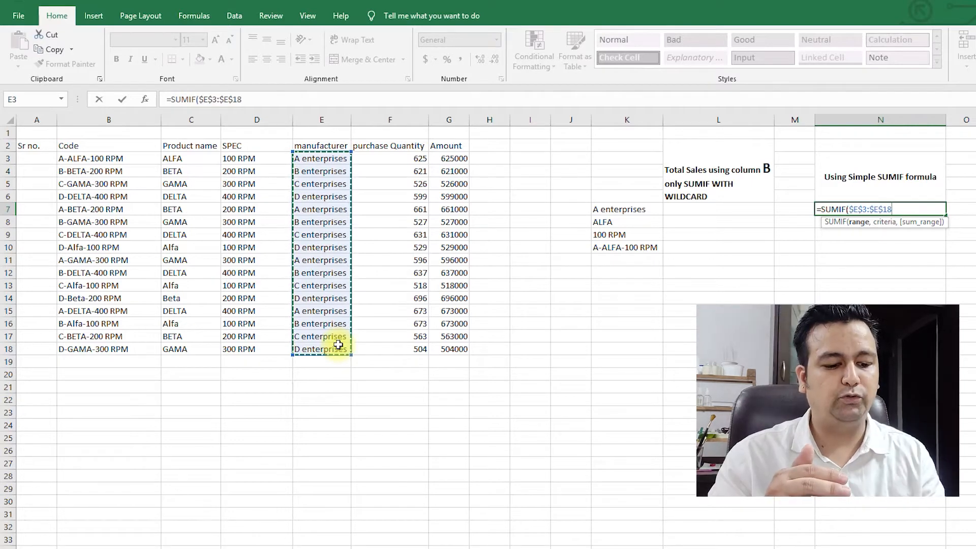
pyautogui.press('F4')
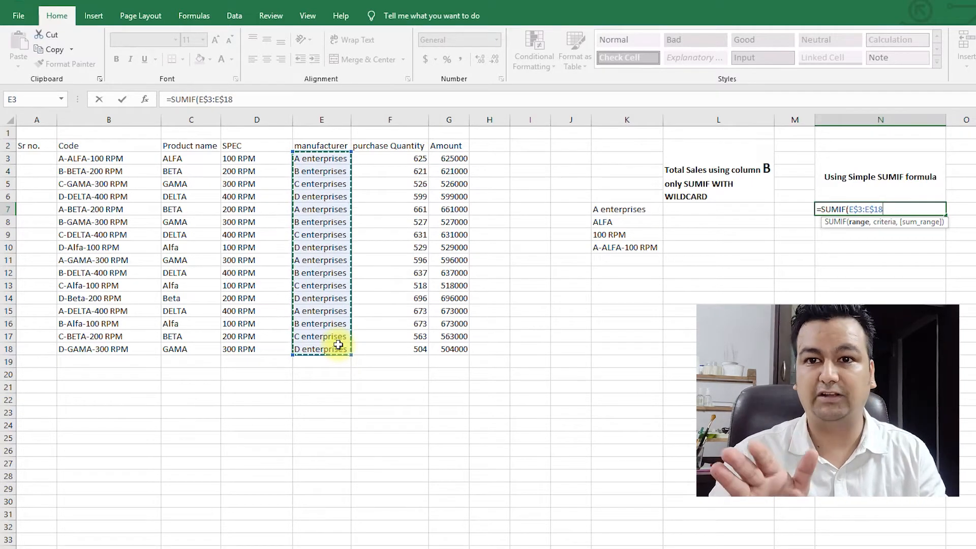
pyautogui.write(',')
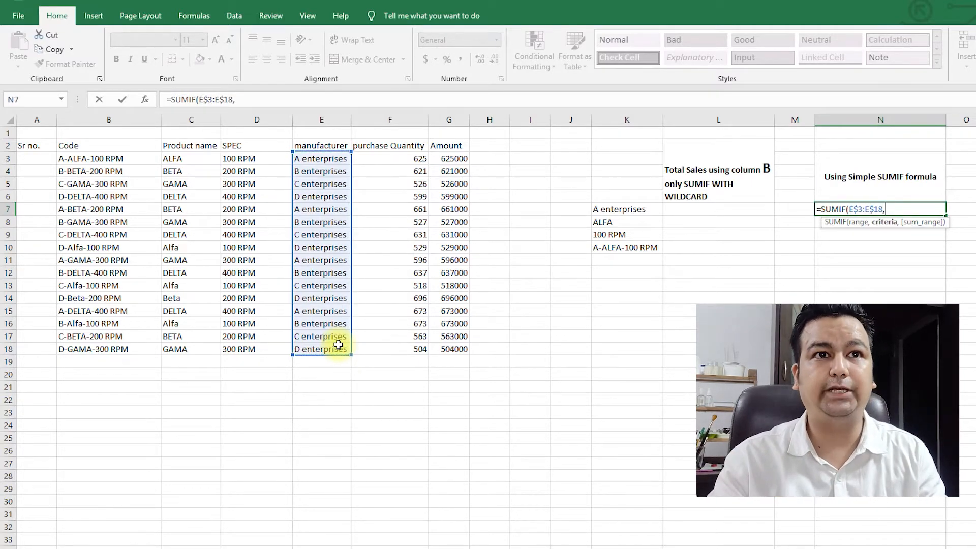
# Complete the N7 SUMIF formula with column-locked criteria $K7 and the Amount cells $G$3:$G$18 as sum range.
pyautogui.click(629, 210)
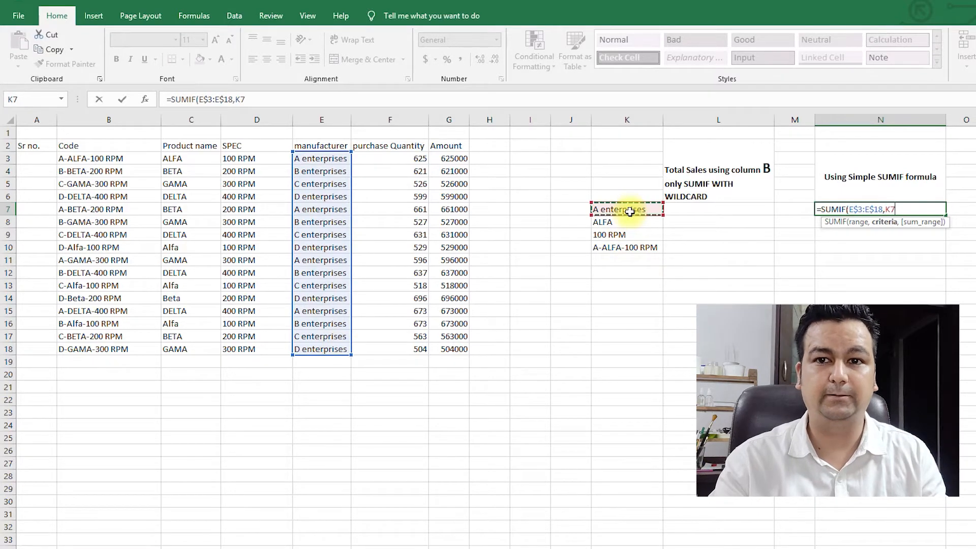
pyautogui.press('F4')
pyautogui.press('F4')
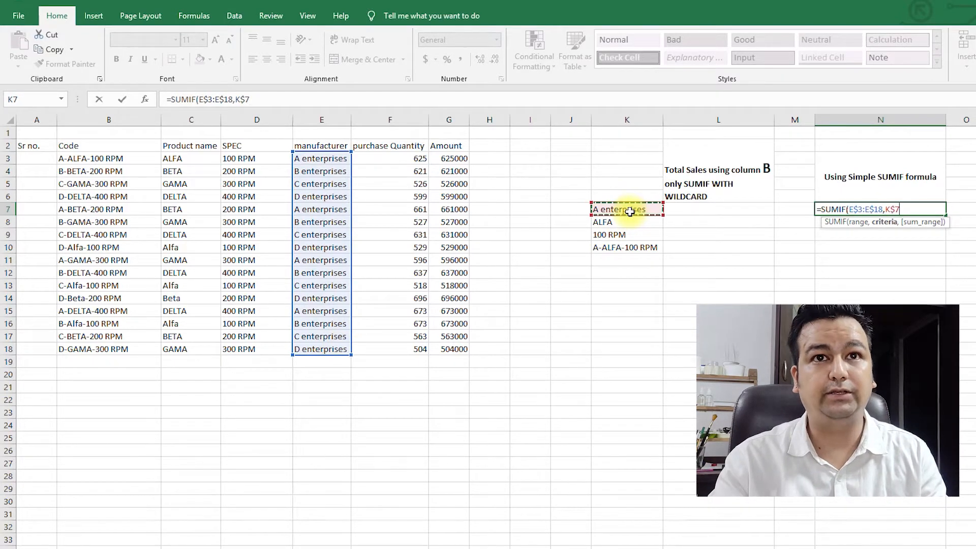
pyautogui.press('F4')
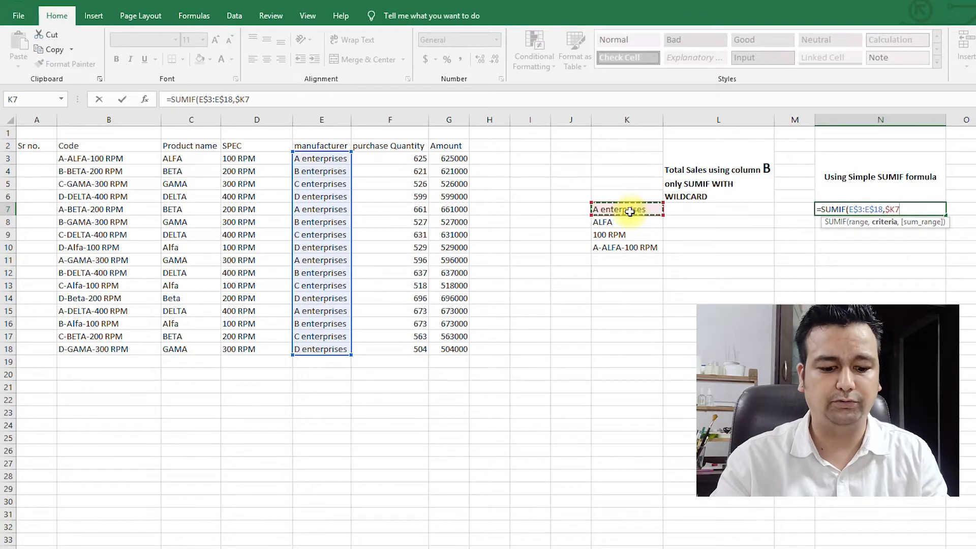
pyautogui.write(',')
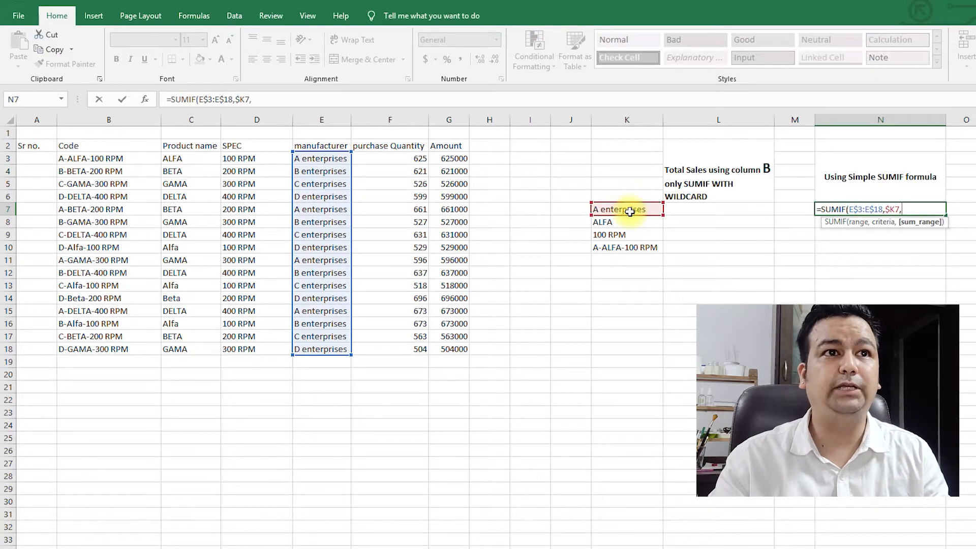
pyautogui.moveTo(449, 159); pyautogui.dragTo(452, 349)
pyautogui.press('F4')
pyautogui.press('Tab')
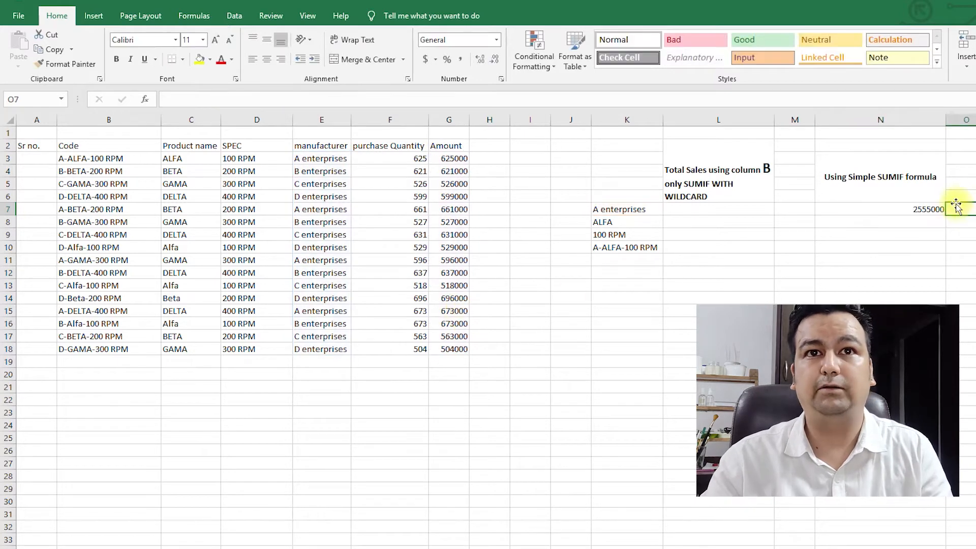
# Fill the SUMIF formula from N7 down to N10.
pyautogui.press('Down')
pyautogui.press('Down')
pyautogui.press('Down')
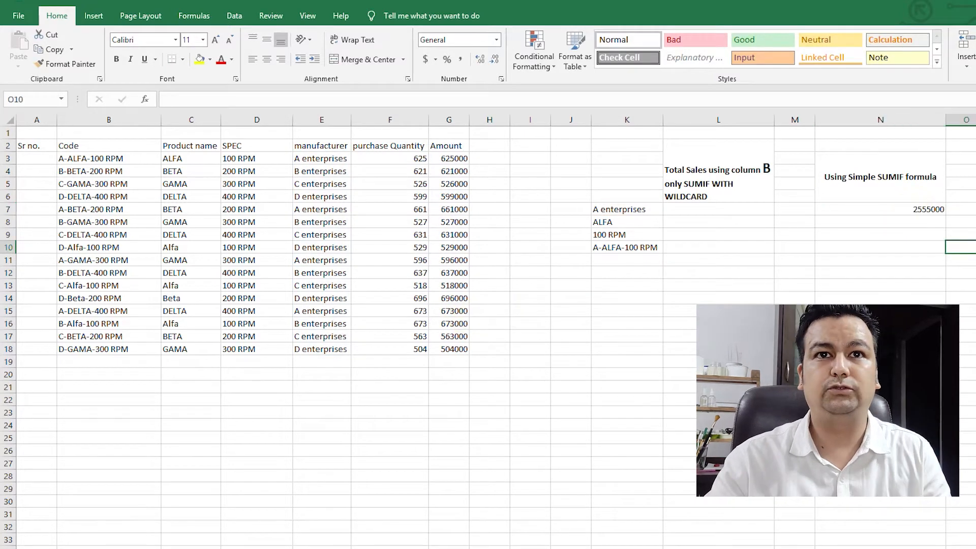
pyautogui.click(900, 207)
pyautogui.moveTo(945, 215); pyautogui.dragTo(946, 252)
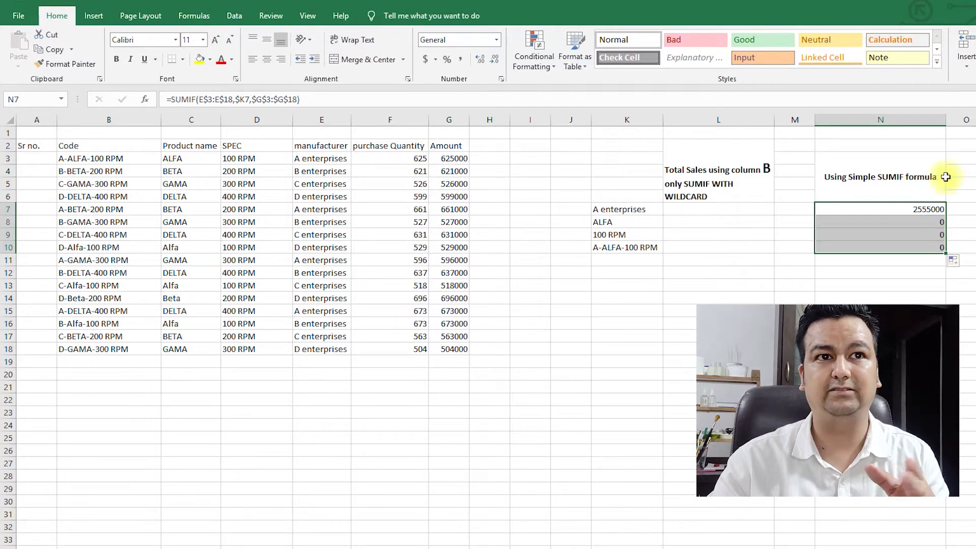
# Change the criteria range of the ALFA formula in N8 to the Product name cells C$3:C$18.
pyautogui.click(882, 224)
pyautogui.click(648, 219)
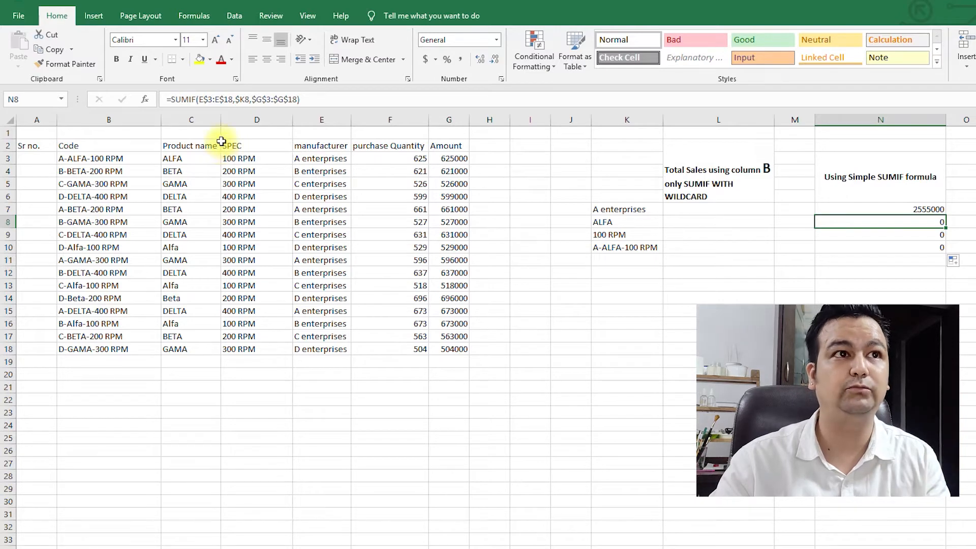
pyautogui.click(200, 97)
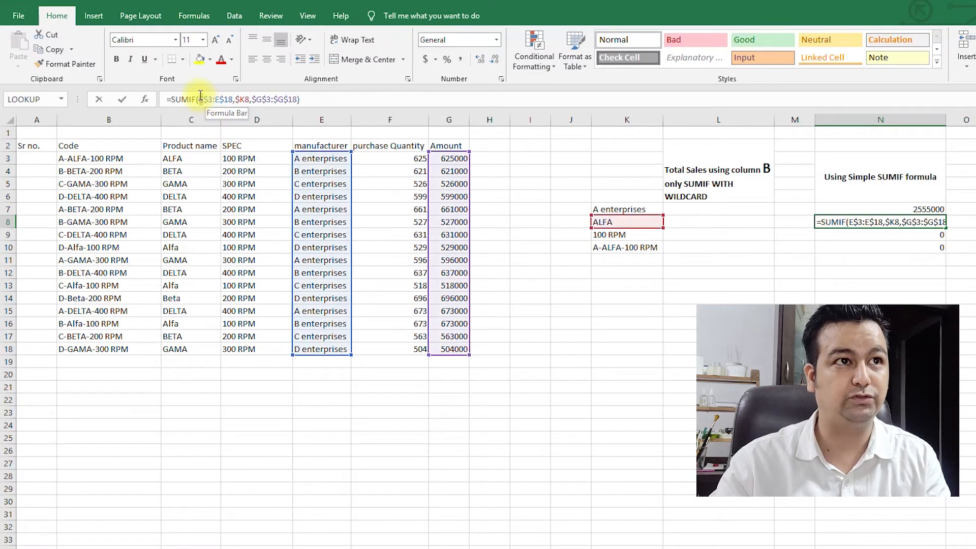
pyautogui.write('c')
pyautogui.moveTo(220, 99); pyautogui.dragTo(215, 99)
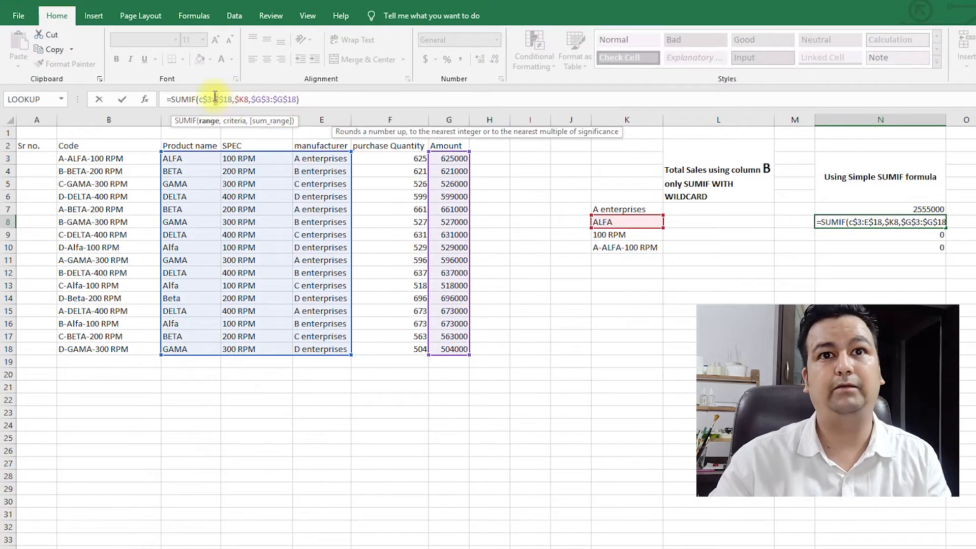
pyautogui.write('c')
pyautogui.press('Return')
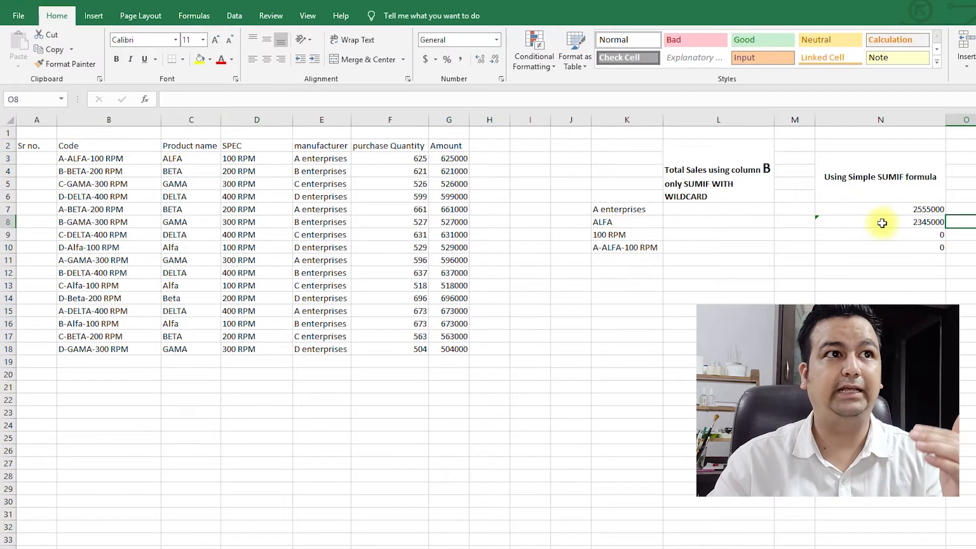
# Change the criteria range of the 100 RPM formula in N9 to the SPEC cells D$3:D$18.
pyautogui.click(920, 231)
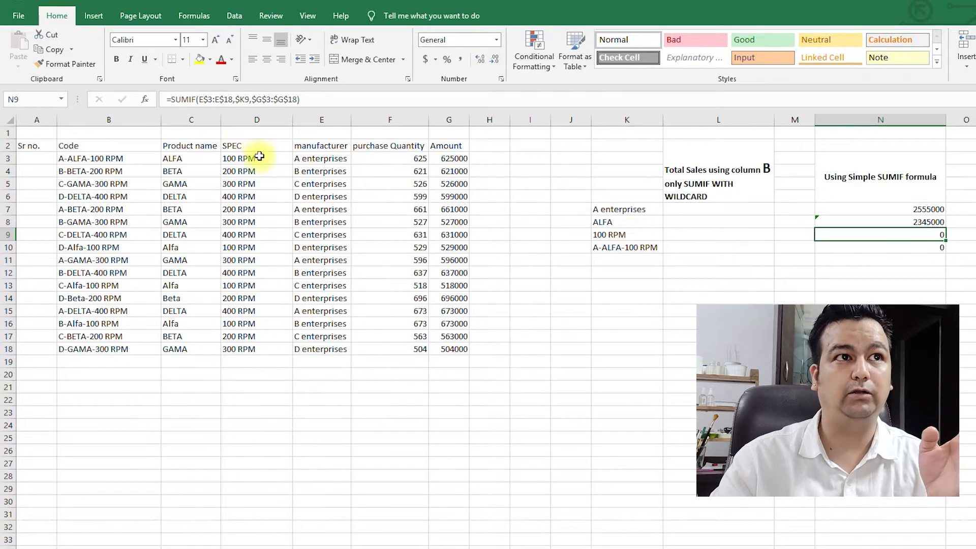
pyautogui.click(202, 101)
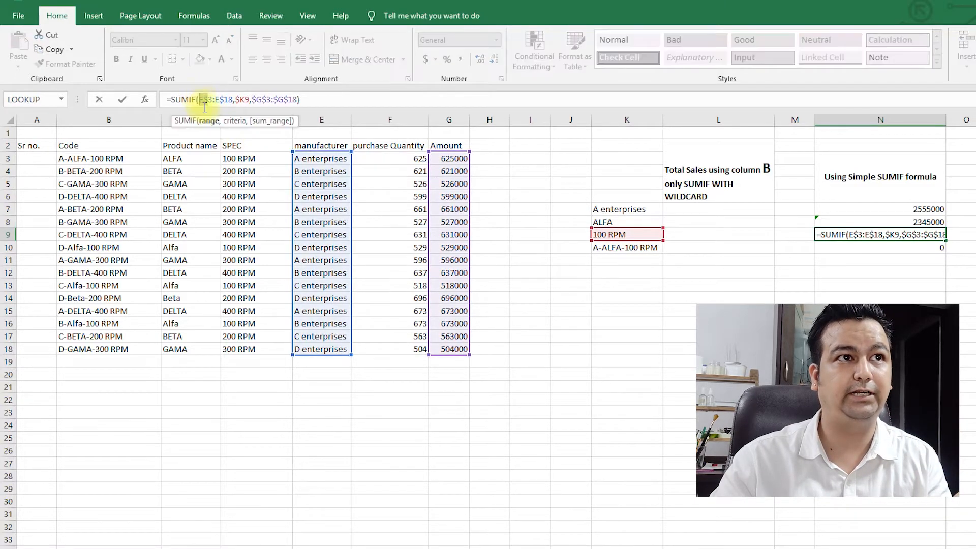
pyautogui.press('BackSpace')
pyautogui.write('d')
pyautogui.click(219, 99)
pyautogui.press('BackSpace')
pyautogui.write('d')
pyautogui.press('Return')
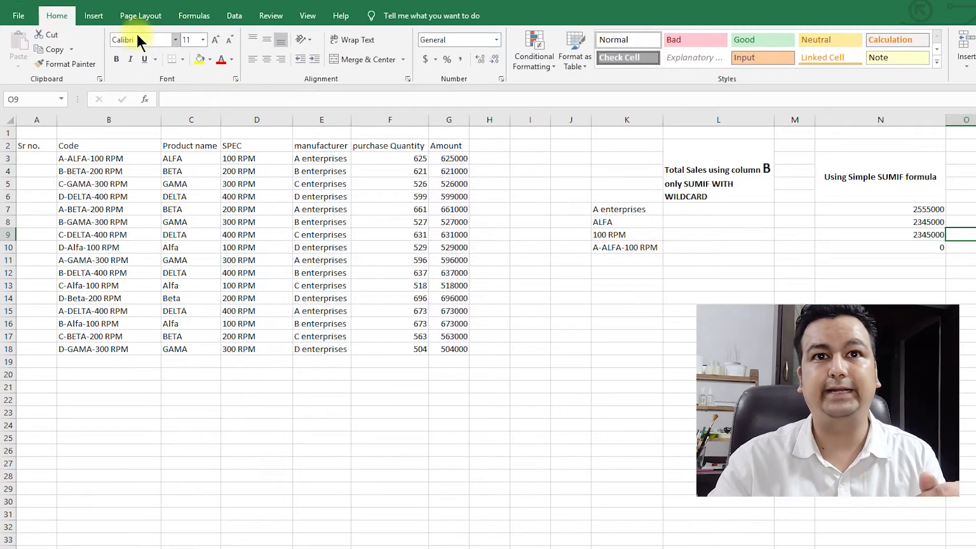
# Change the criteria range of the A-ALFA-100 RPM formula in N10 to the Code cells B$3:B$18.
pyautogui.click(910, 243)
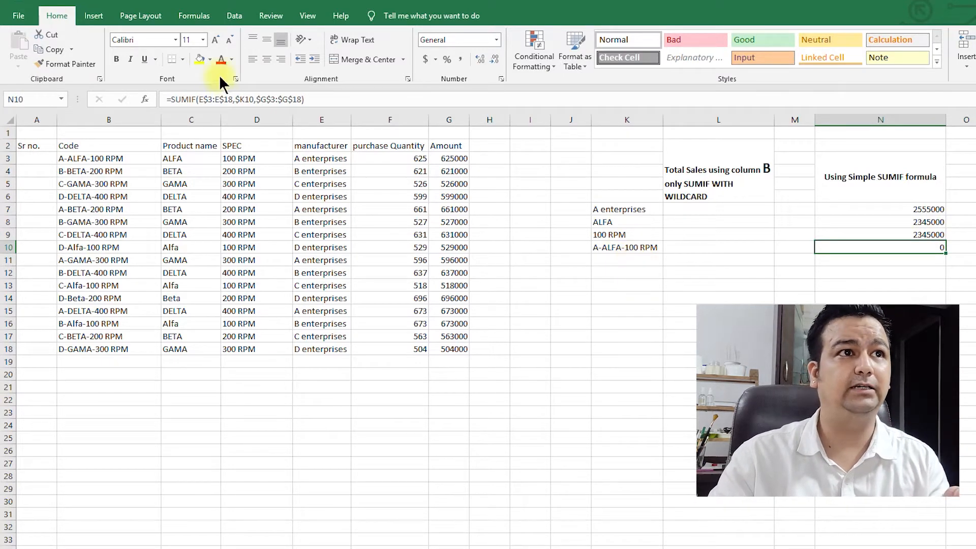
pyautogui.click(204, 96)
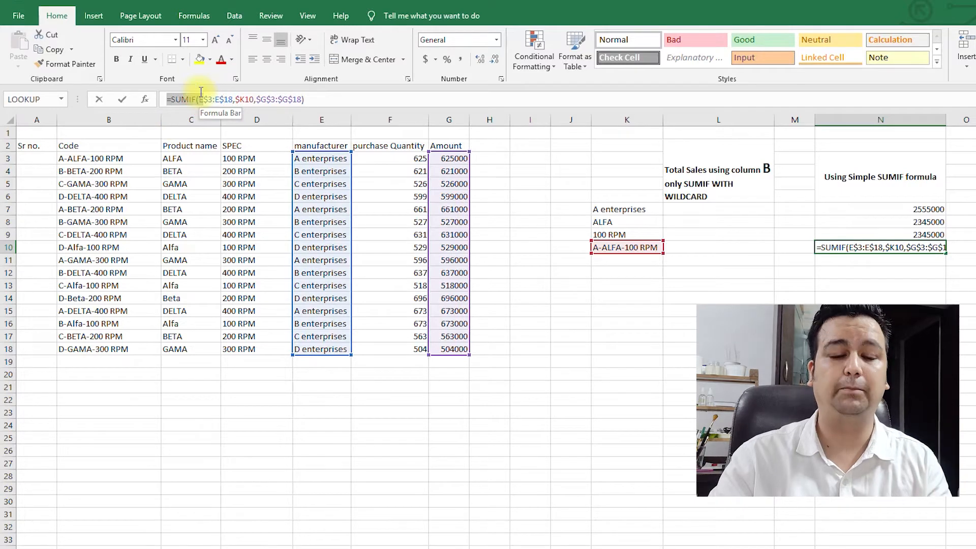
pyautogui.click(201, 96)
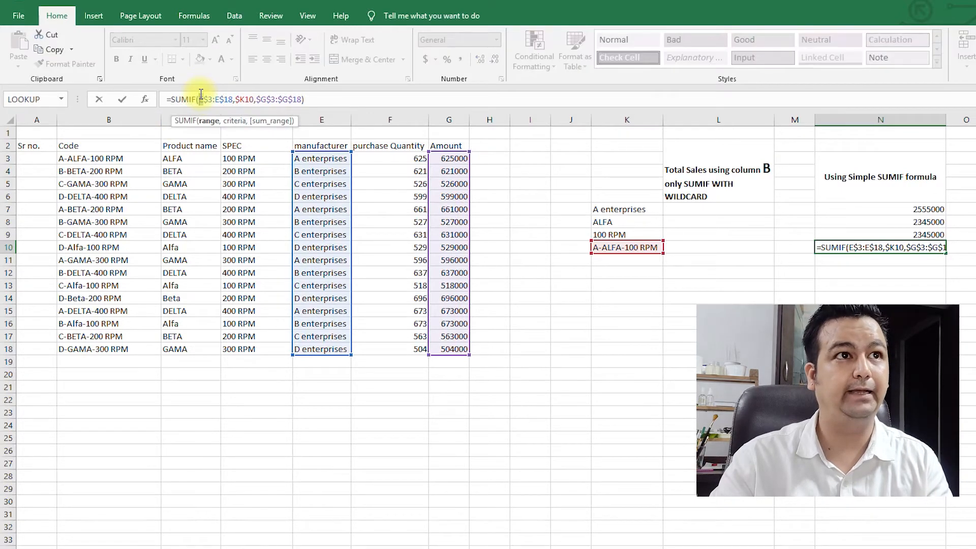
pyautogui.write('b')
pyautogui.moveTo(220, 98); pyautogui.dragTo(216, 94)
pyautogui.write('b')
pyautogui.press('Tab')
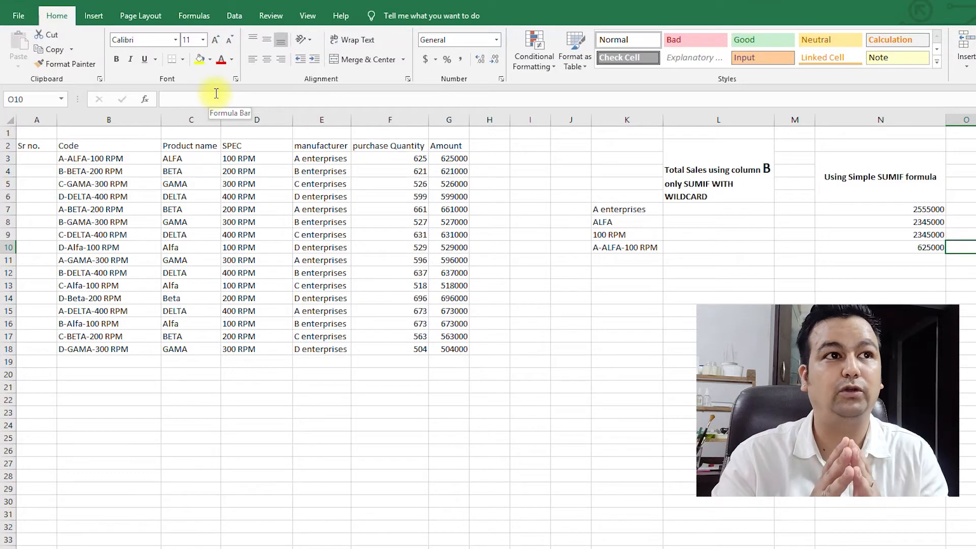
# Hide columns C to E containing the product name, SPEC and manufacturer.
pyautogui.click(93, 160)
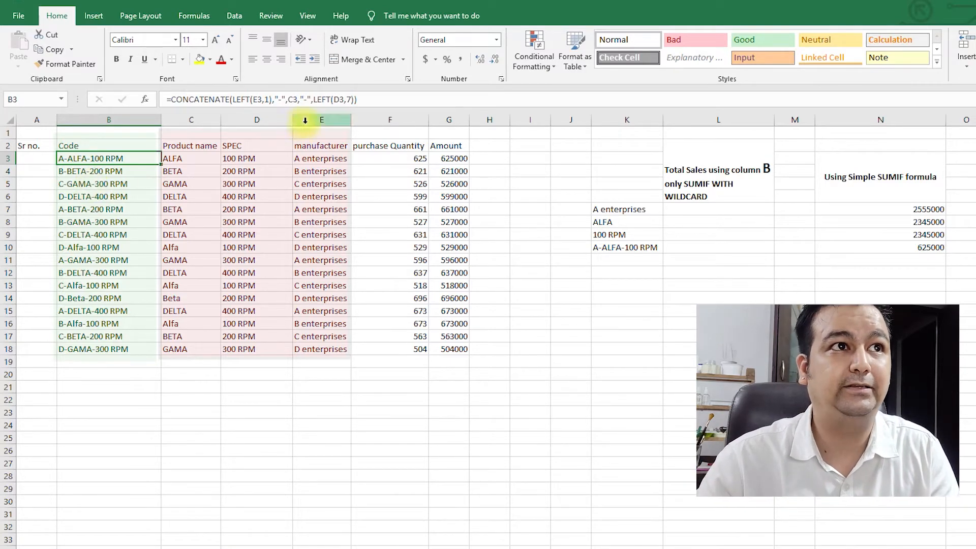
pyautogui.moveTo(305, 120); pyautogui.dragTo(192, 120)
pyautogui.rightClick(192, 120)
pyautogui.click(219, 226)
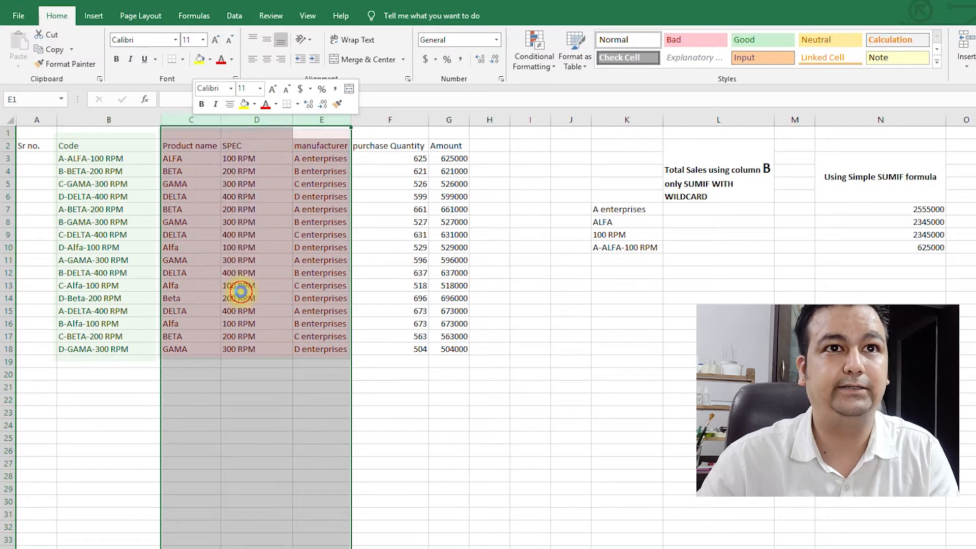
# Start a SUMIF formula in L7 with the Code cells $B$3:$B$18 as absolute criteria range.
pyautogui.moveTo(732, 211); pyautogui.dragTo(732, 246)
pyautogui.click(721, 209)
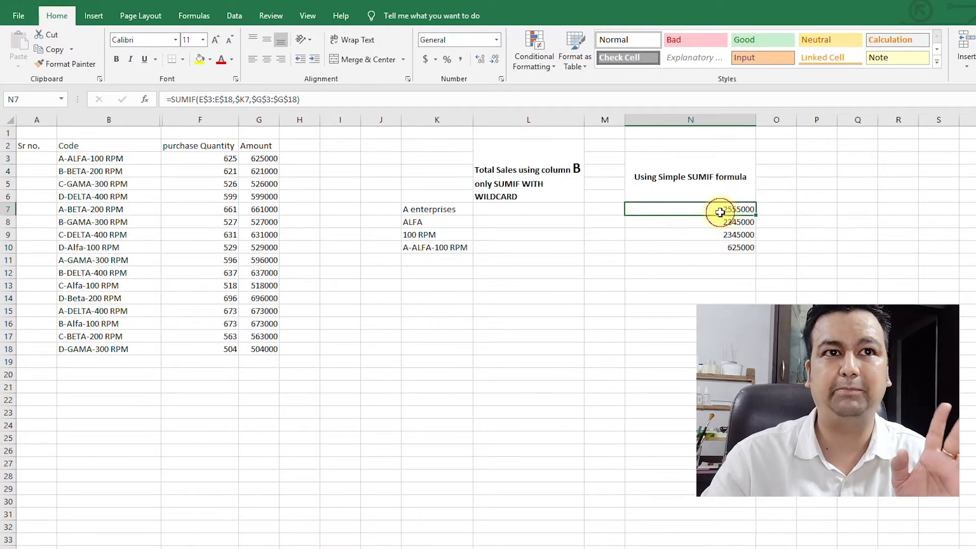
pyautogui.click(556, 215)
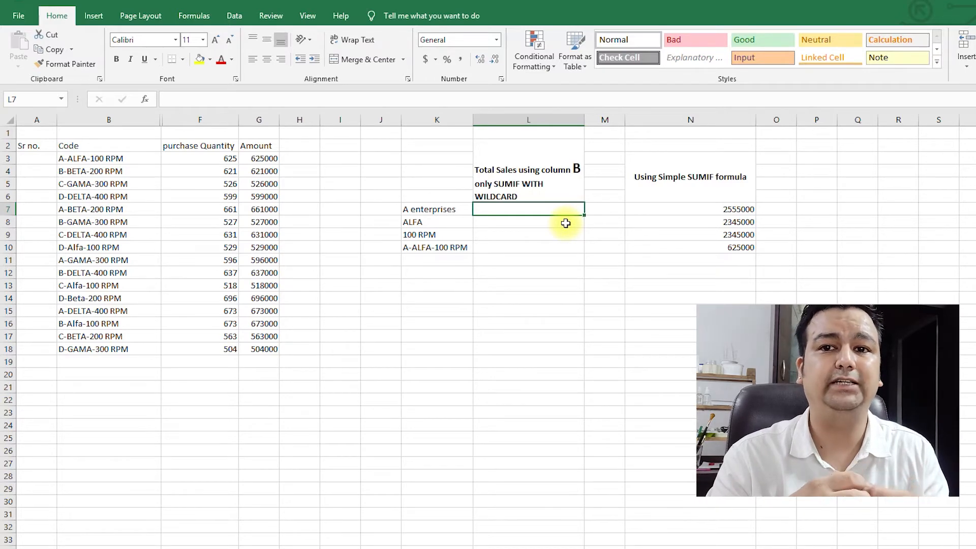
pyautogui.write('=')
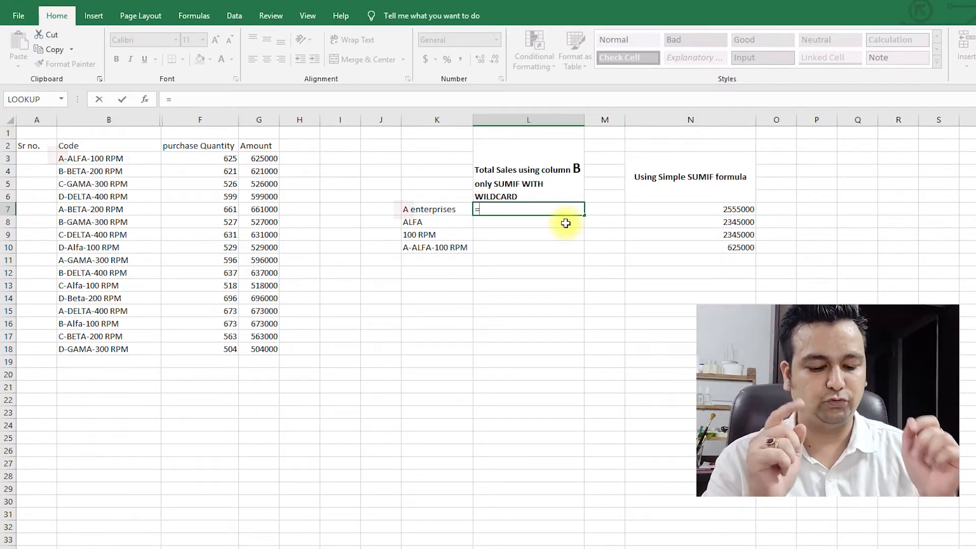
pyautogui.write('sumif')
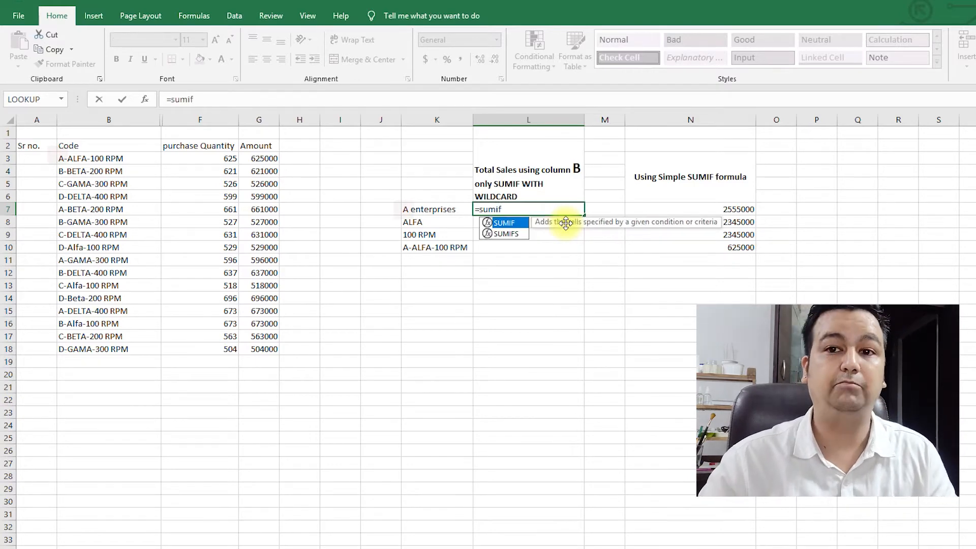
pyautogui.press('Tab')
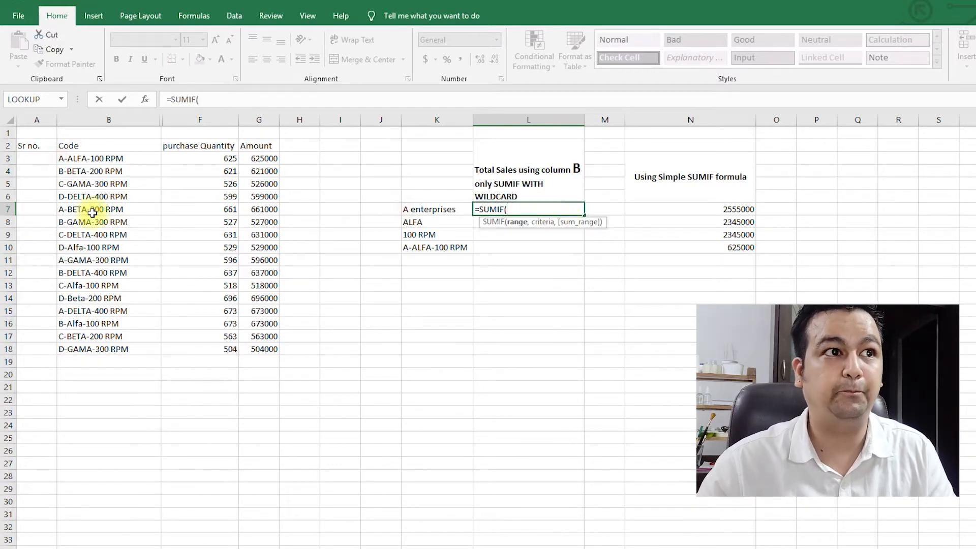
pyautogui.moveTo(95, 158); pyautogui.dragTo(104, 350)
pyautogui.press('F4')
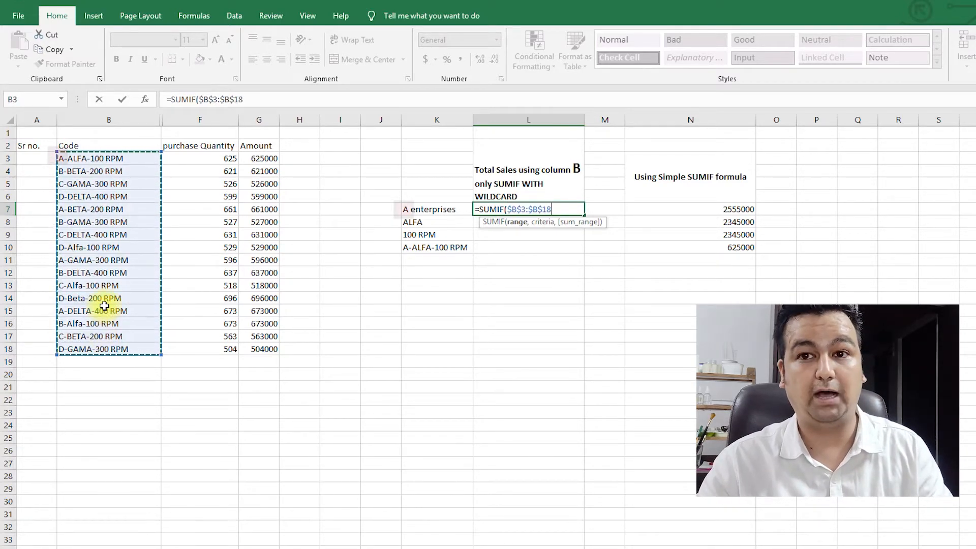
pyautogui.write(',')
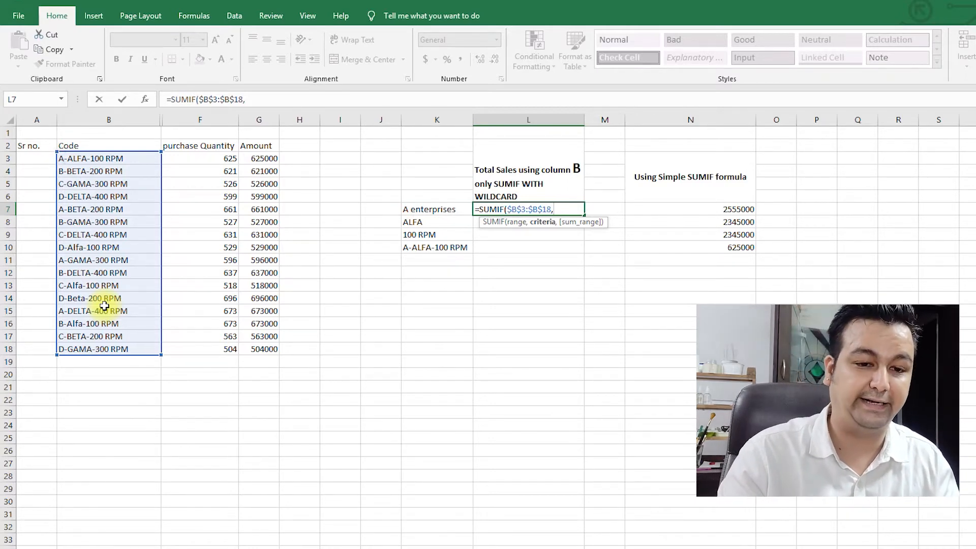
# Set the criteria of the L7 SUMIF formula to "A-"&"*" to match codes beginning with A-.
pyautogui.write('"A-')
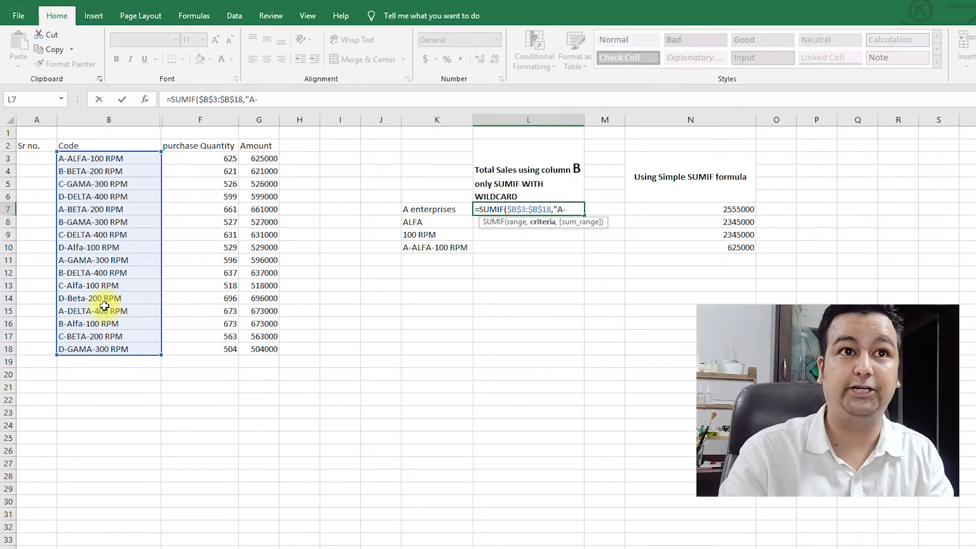
pyautogui.write('"')
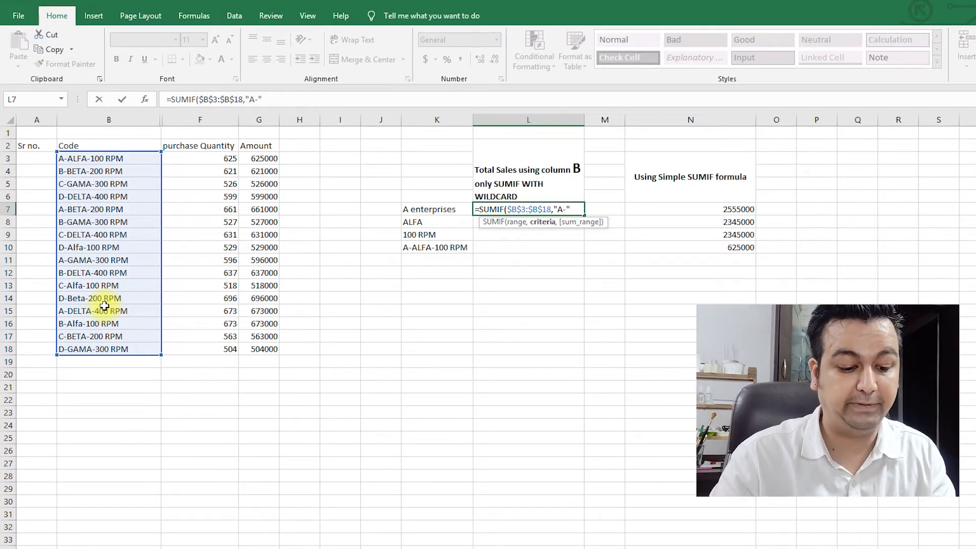
pyautogui.write('&')
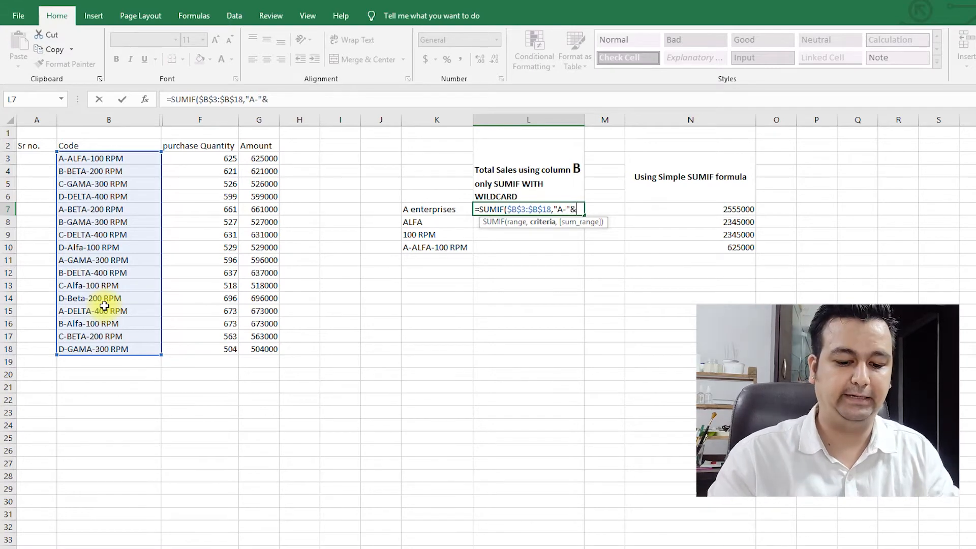
pyautogui.write('"')
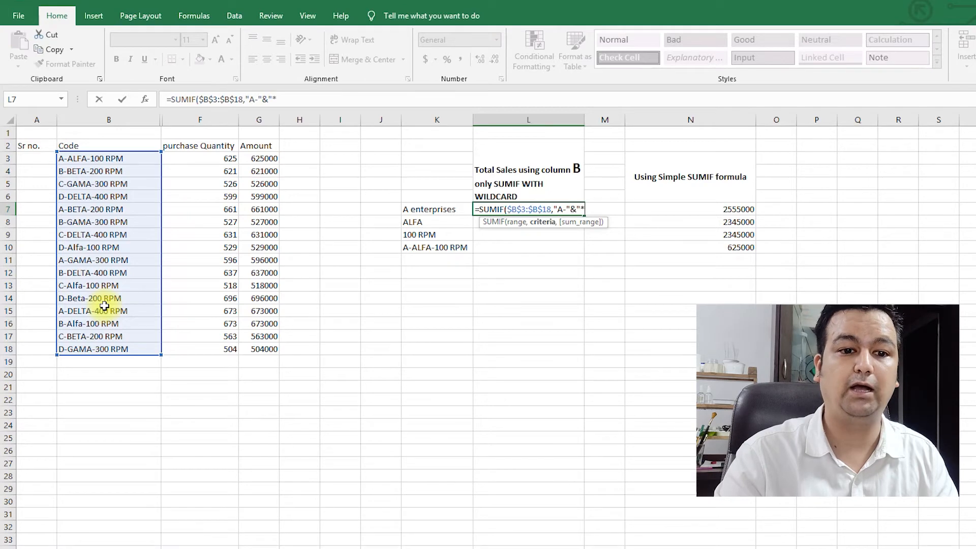
pyautogui.write('*')
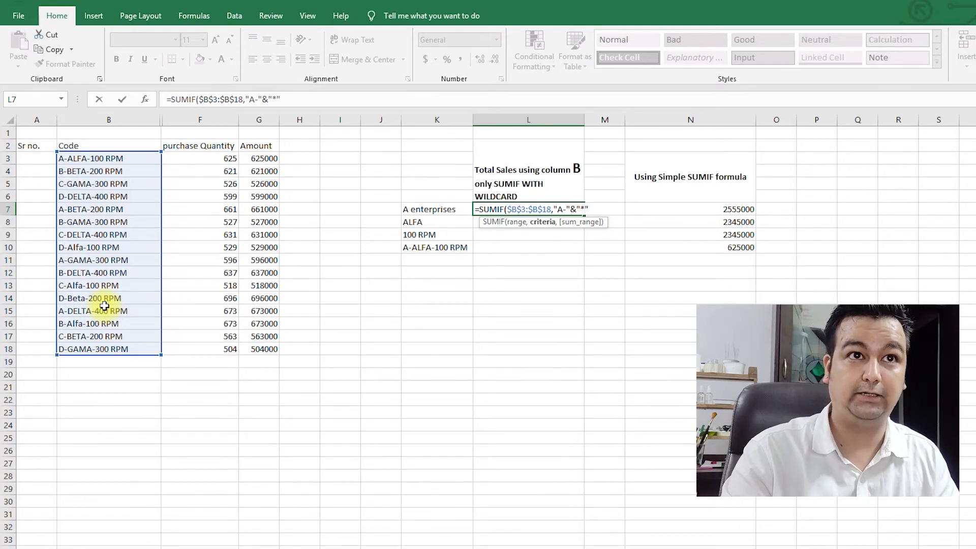
pyautogui.write('",')
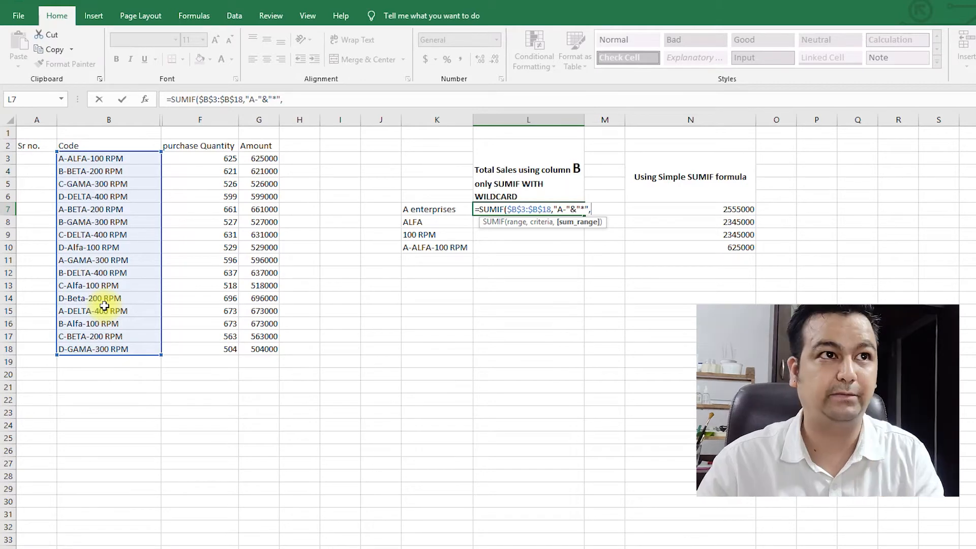
# Add the Amount cells $G$3:$G$18 as absolute sum range and complete the A enterprises formula in L7.
pyautogui.click(258, 159)
pyautogui.moveTo(256, 195); pyautogui.dragTo(254, 349)
pyautogui.press('F4')
pyautogui.write(')')
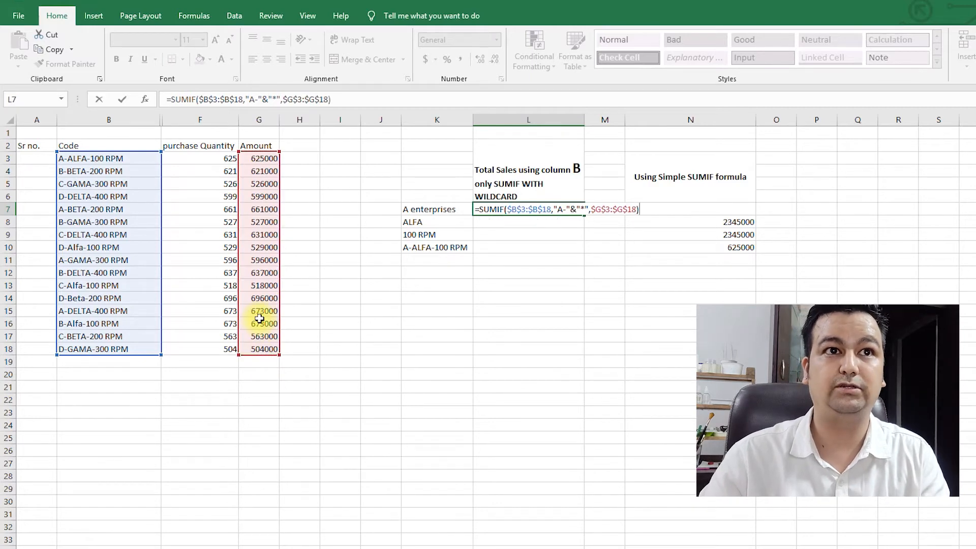
pyautogui.press('Tab')
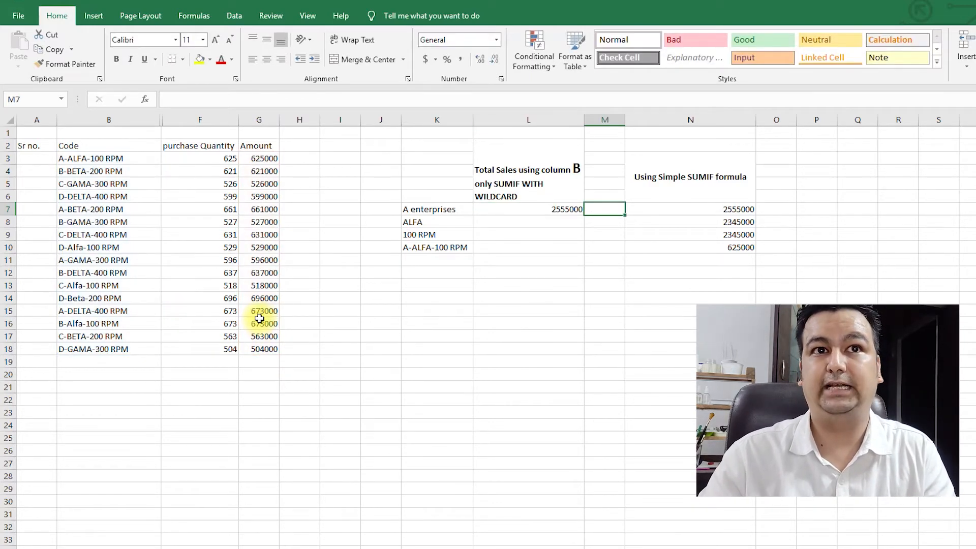
# Start a SUMIF formula in L8 for ALFA with the Code cells $B$3:$B$18 as absolute criteria range.
pyautogui.press('Return')
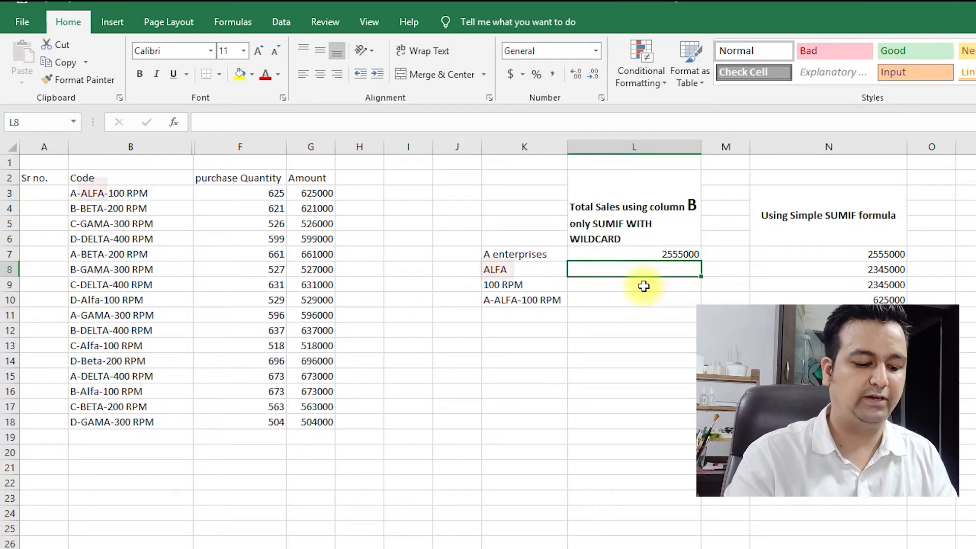
pyautogui.write('=sum')
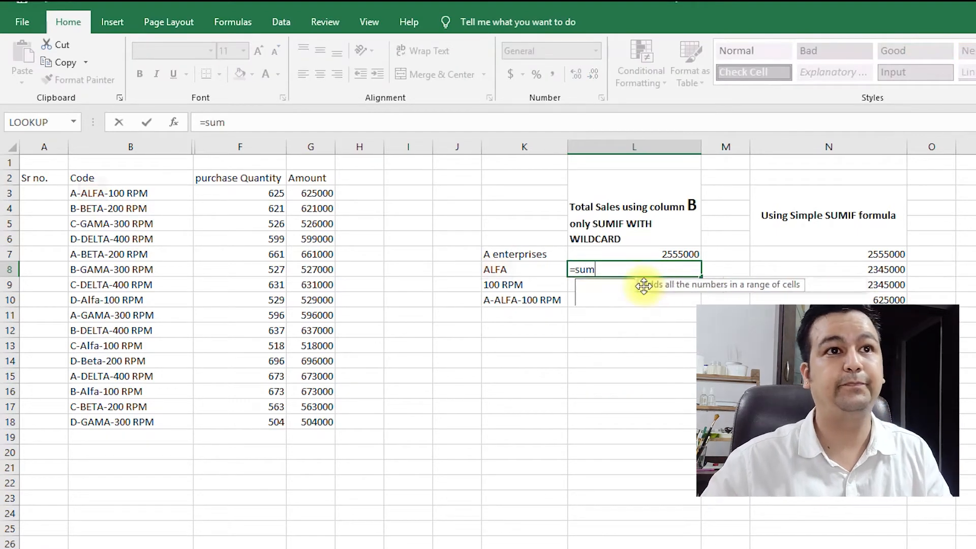
pyautogui.write('if')
pyautogui.doubleClick(631, 284)
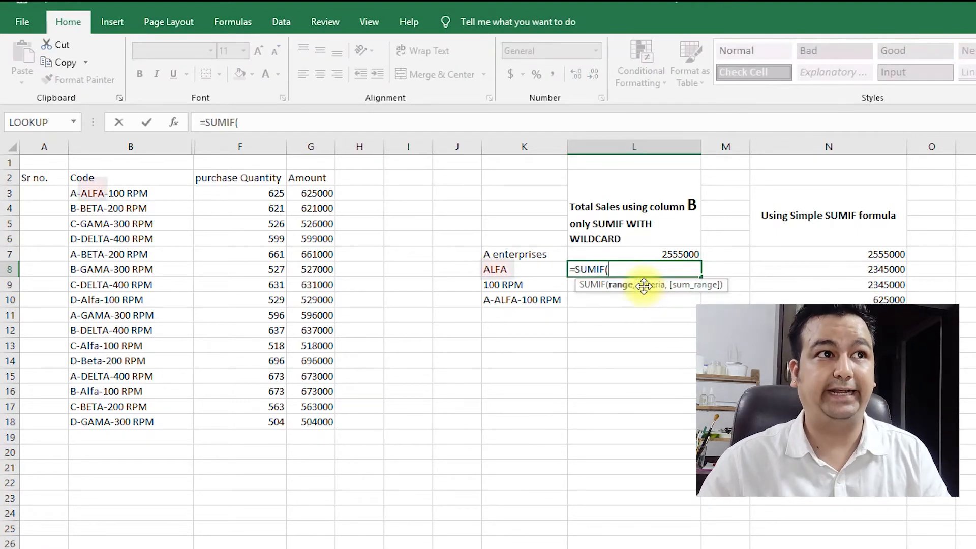
pyautogui.moveTo(99, 192); pyautogui.dragTo(112, 422)
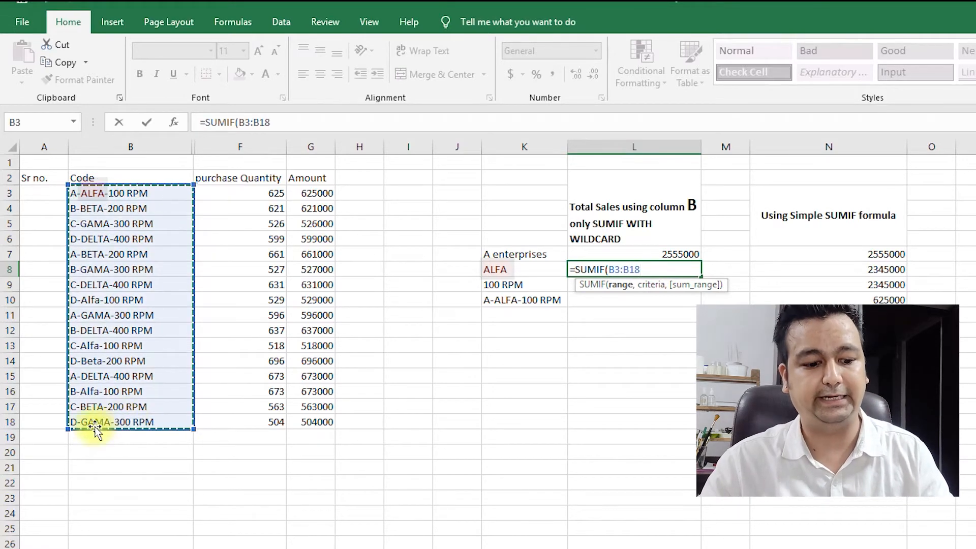
pyautogui.press('F4')
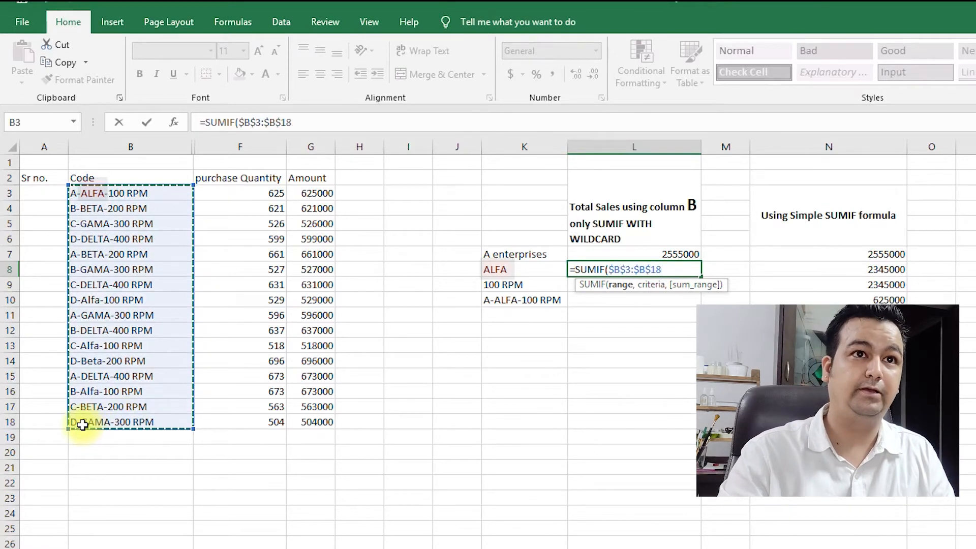
pyautogui.write(',')
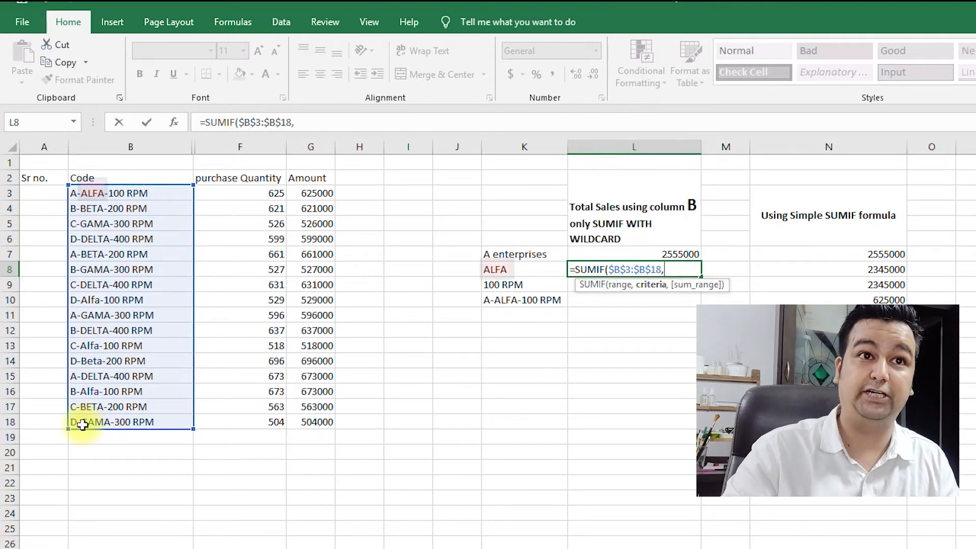
# Set the criteria of the L8 SUMIF formula to "*"&"ALFA"&"*" to match codes containing ALFA.
pyautogui.write('"')
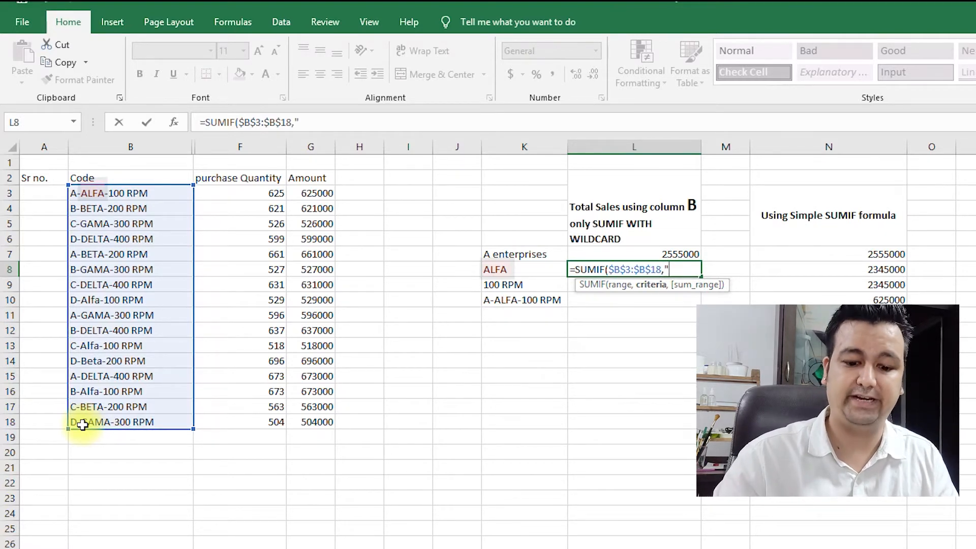
pyautogui.write('*"')
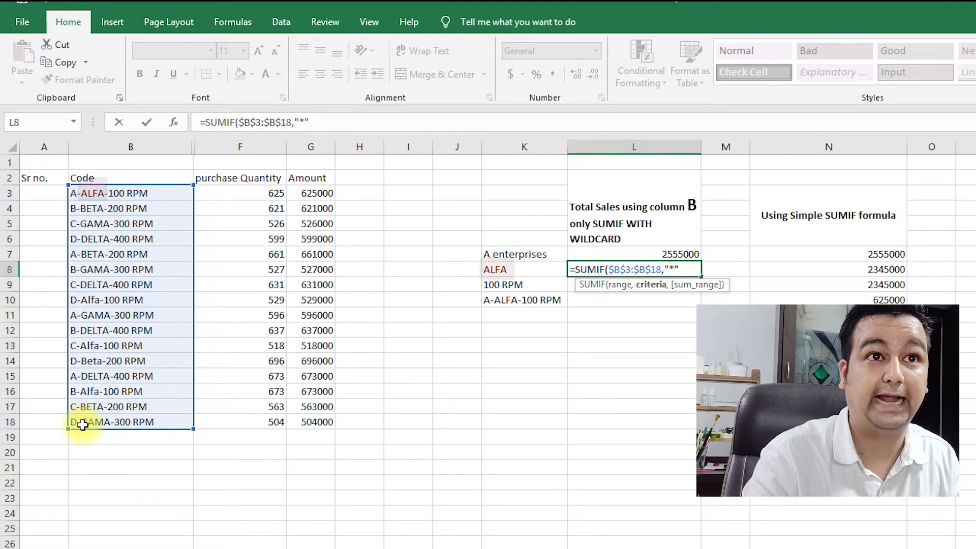
pyautogui.write('&')
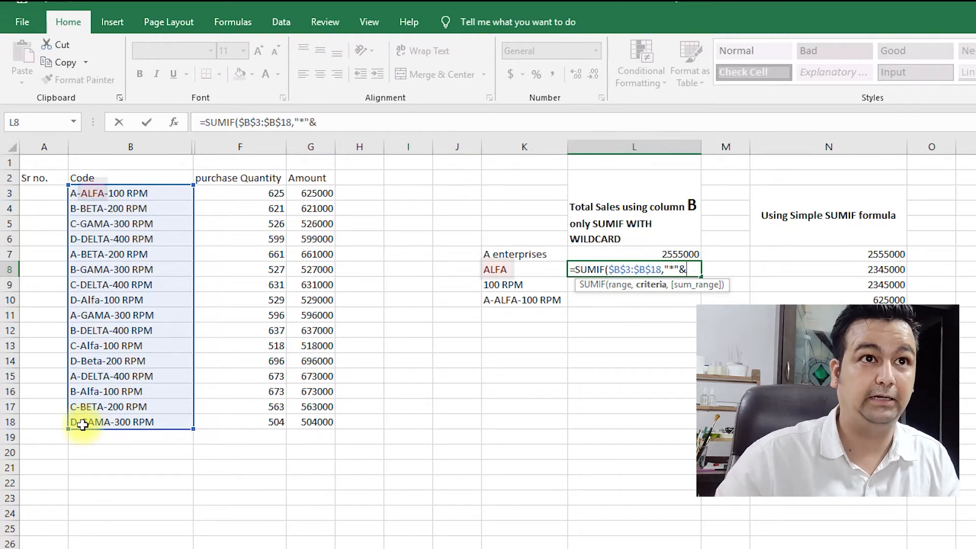
pyautogui.write('"')
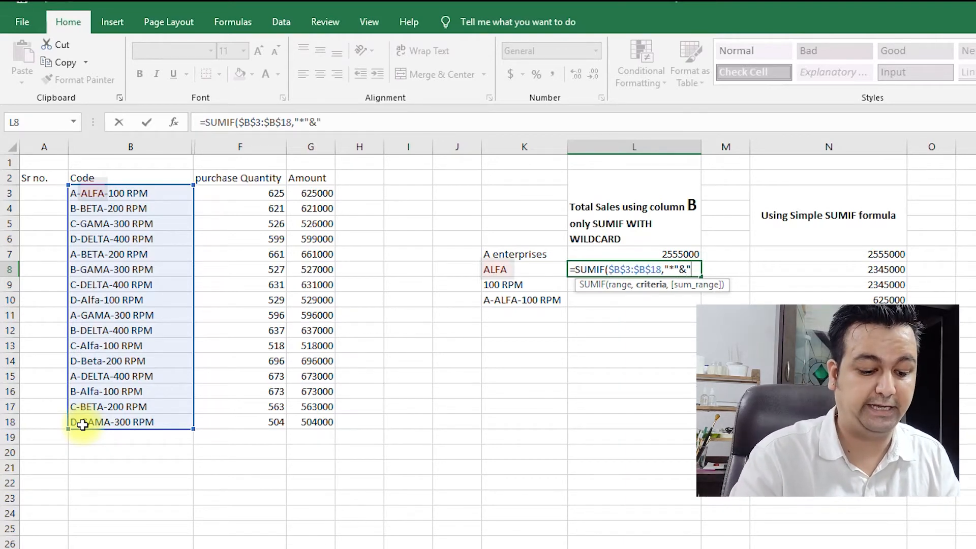
pyautogui.write('ALFA')
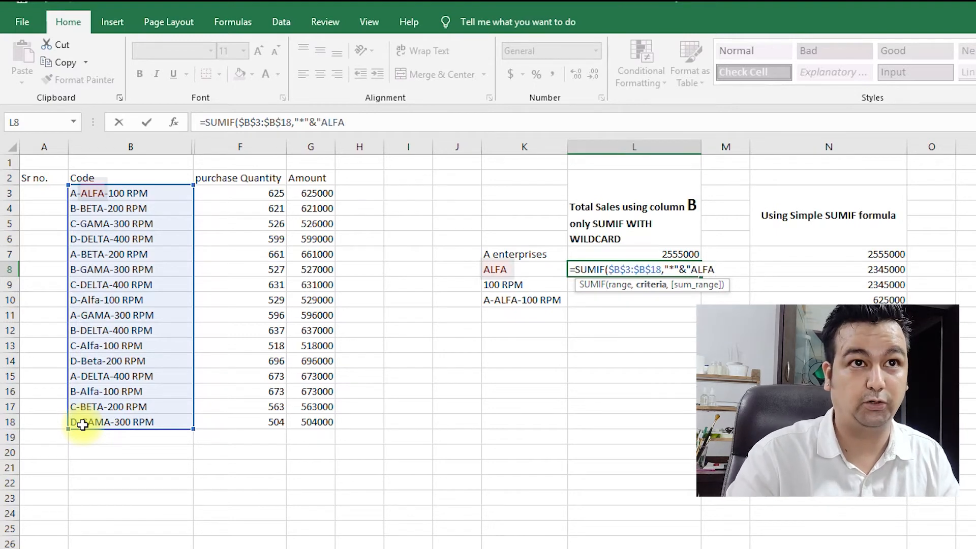
pyautogui.write('"')
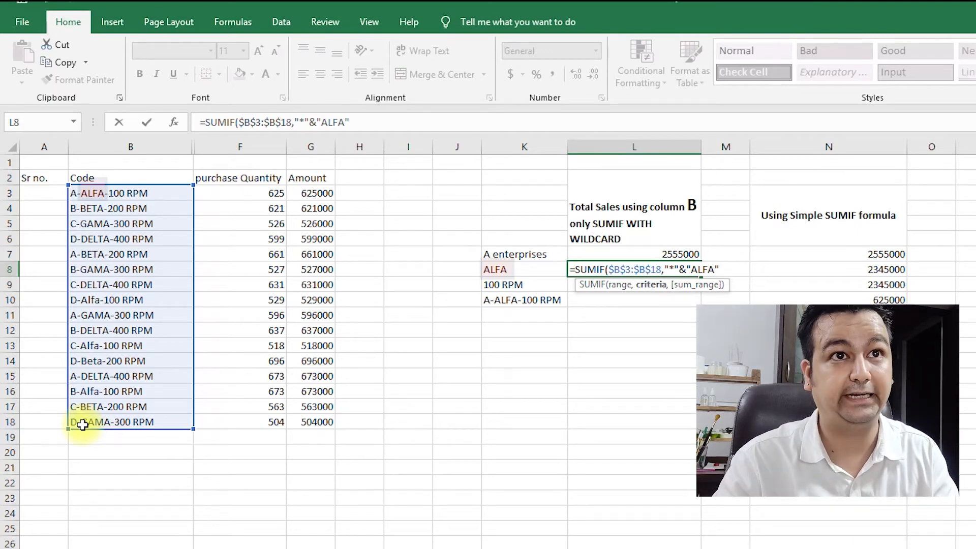
pyautogui.write('&')
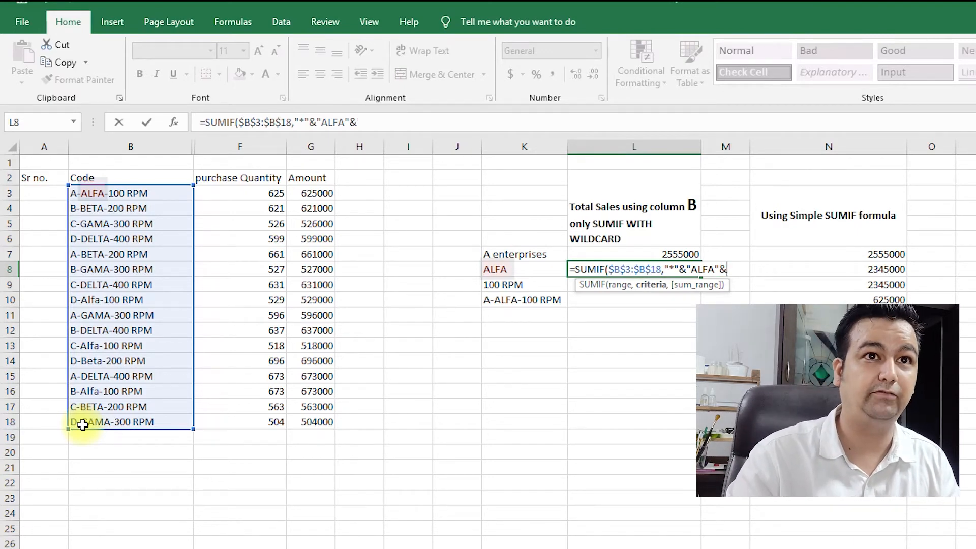
pyautogui.write('"')
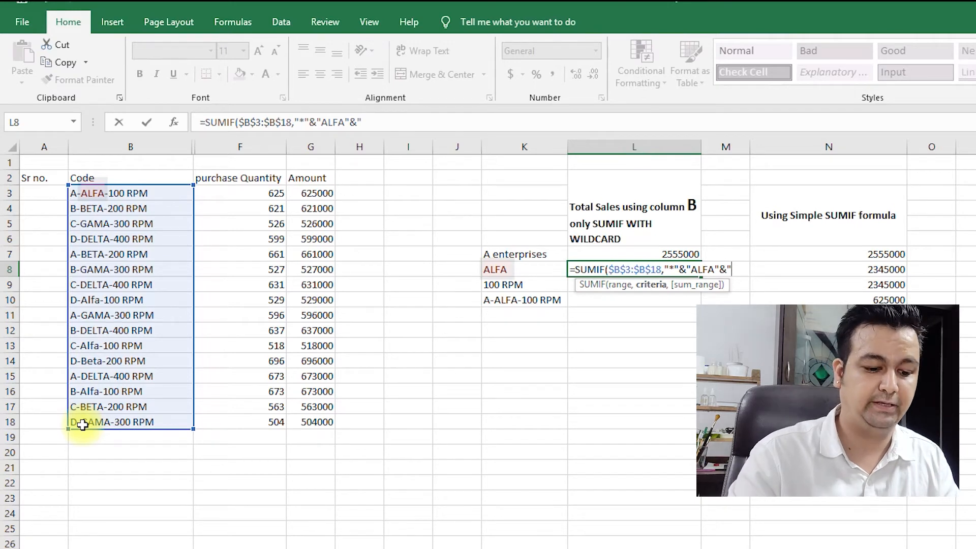
pyautogui.write('*"')
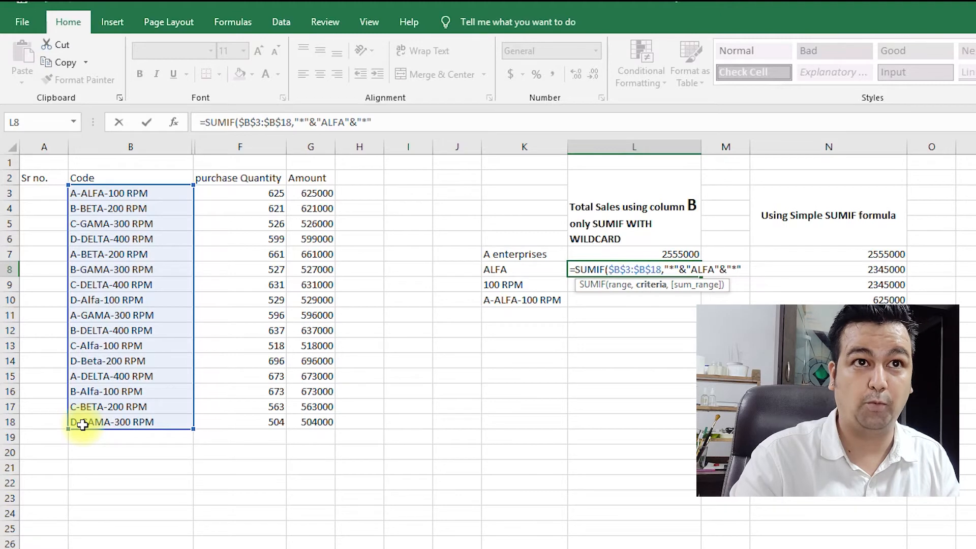
pyautogui.write(',')
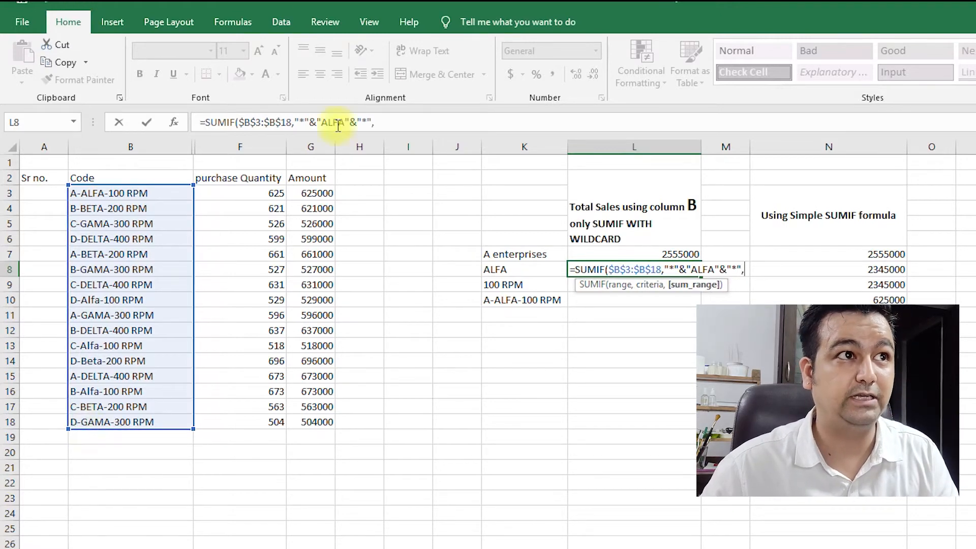
# Add the Amount cells $G$3:$G$18 as absolute sum range and complete the ALFA formula in L8.
pyautogui.moveTo(307, 193); pyautogui.dragTo(298, 410)
pyautogui.press('F4')
pyautogui.write(')')
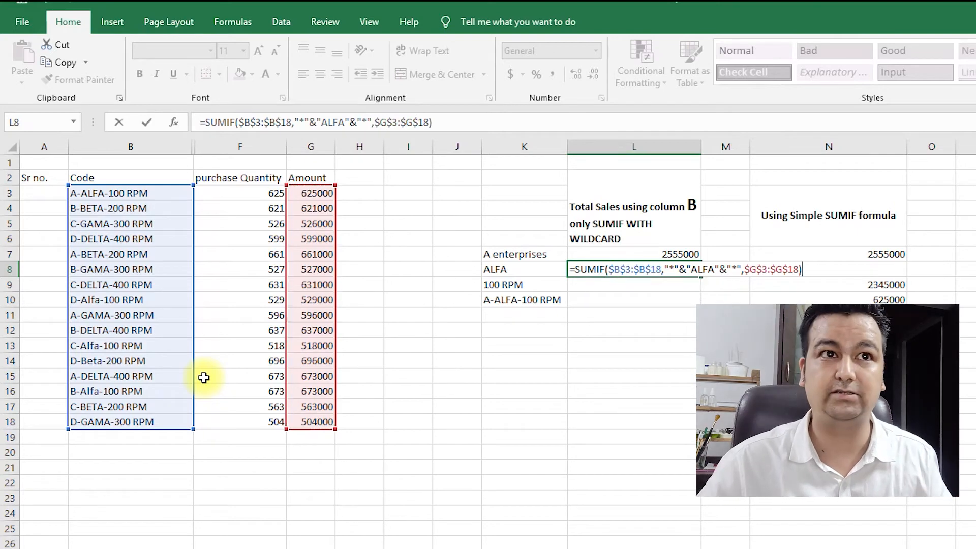
pyautogui.press('Tab')
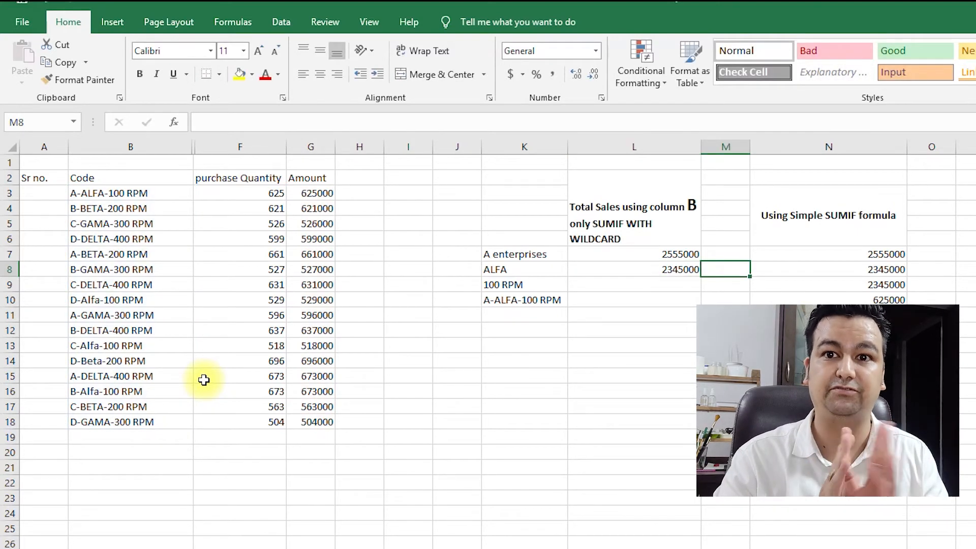
# Start a SUMIF formula in L9 for 100 RPM with the Code cells $B$3:$B$18 as absolute criteria range.
pyautogui.press('Return')
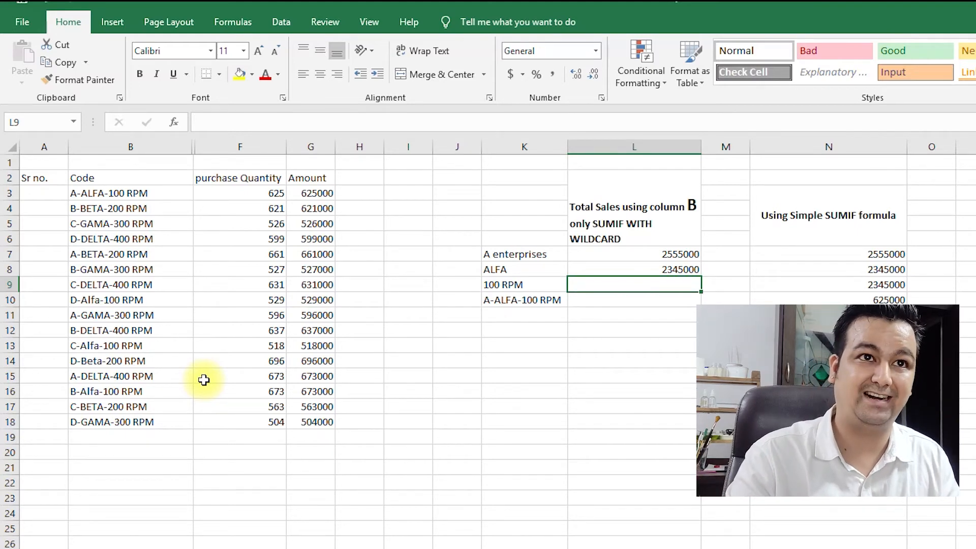
pyautogui.write('=sumif')
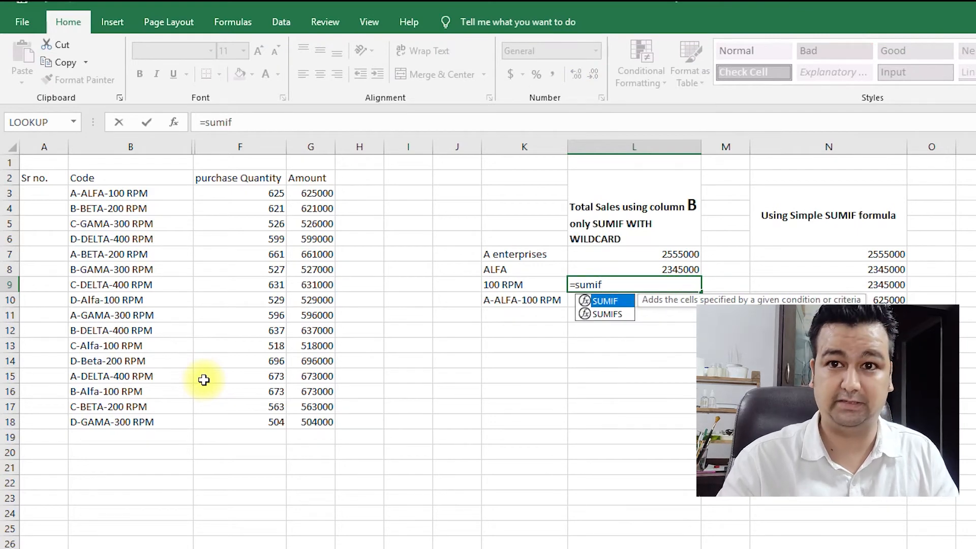
pyautogui.press('Tab')
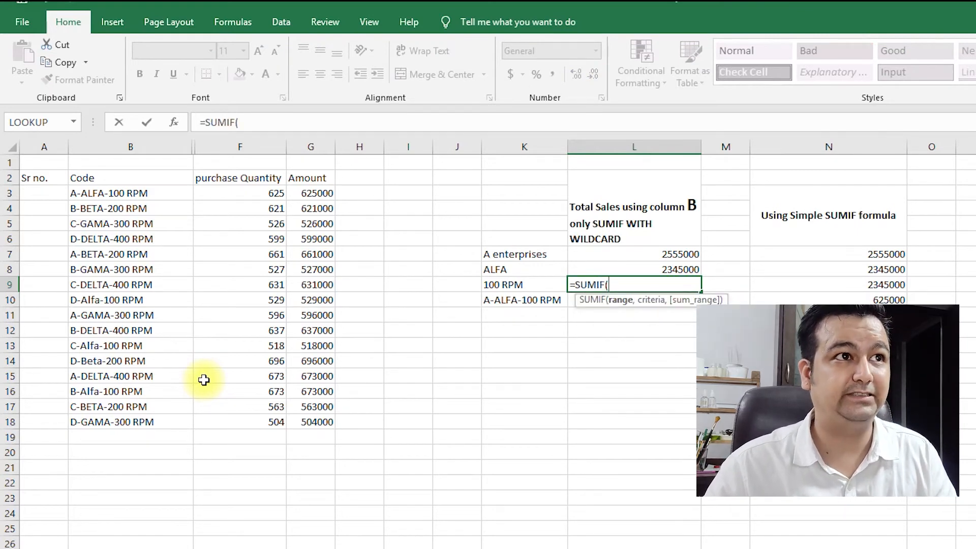
pyautogui.moveTo(127, 193); pyautogui.dragTo(153, 422)
pyautogui.press('F4')
pyautogui.write(',')
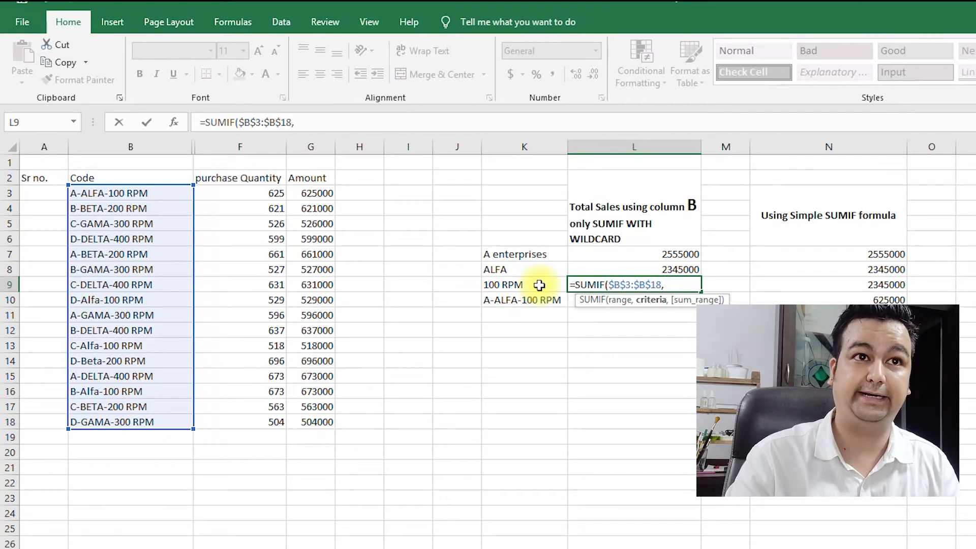
# Complete the L9 SUMIF formula with the criteria "*"&K9 and the Amount cells $G$3:$G$18 as absolute sum range.
pyautogui.write('"')
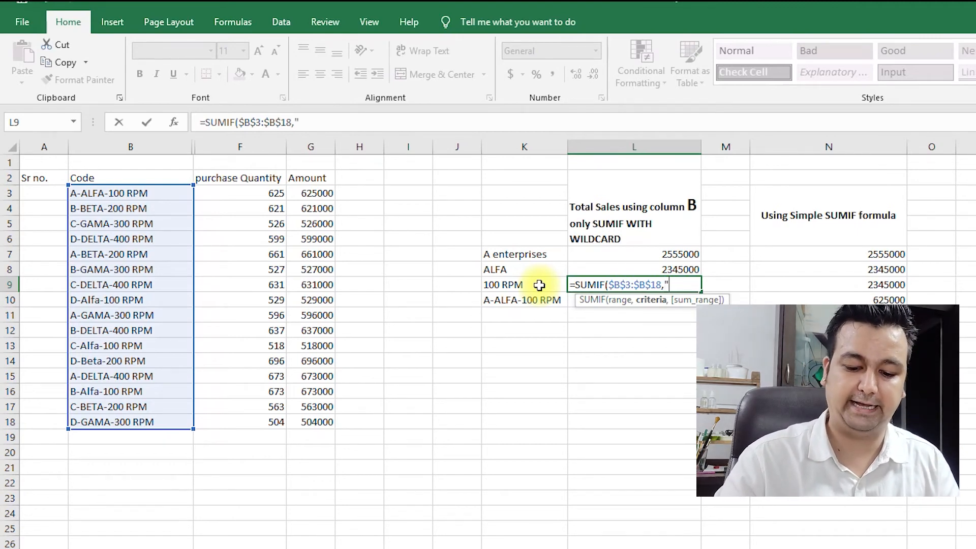
pyautogui.write('*"&')
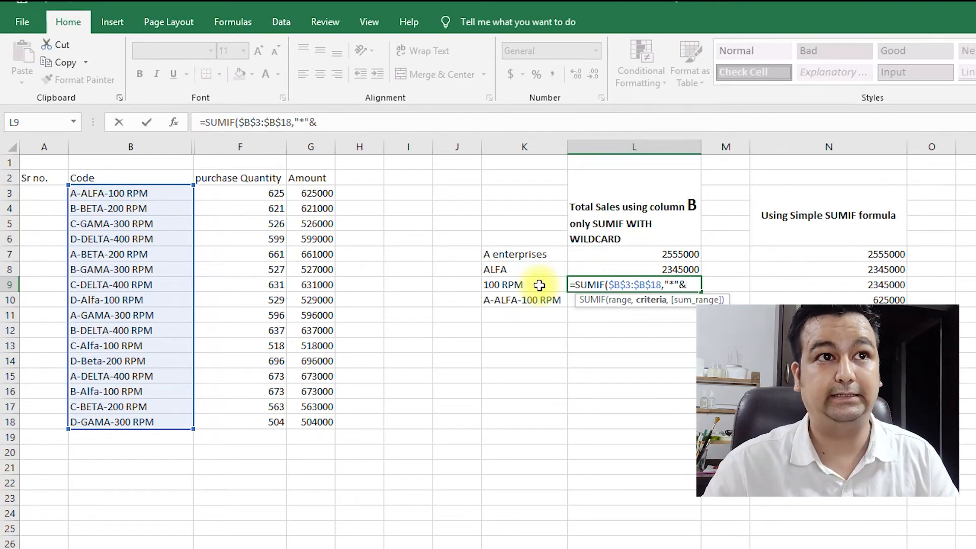
pyautogui.click(487, 285)
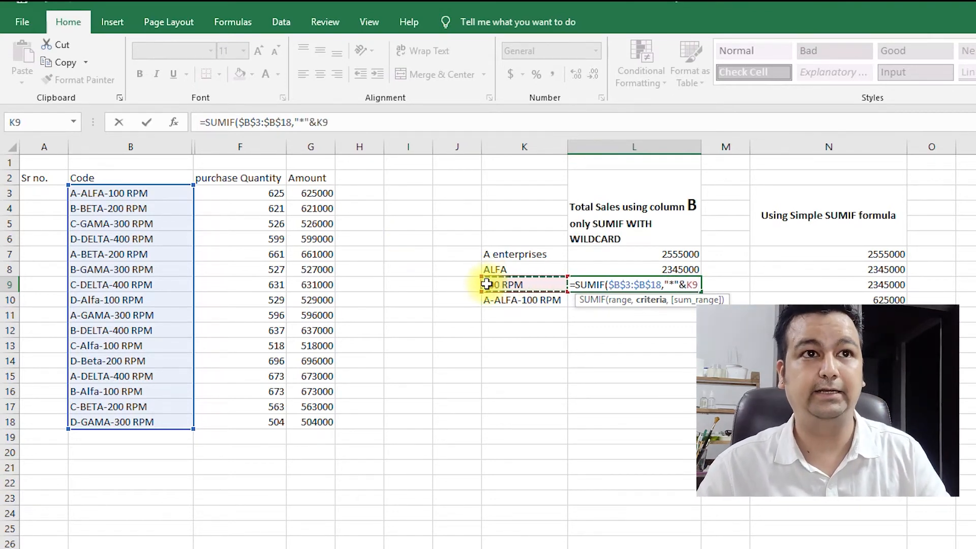
pyautogui.write(',')
pyautogui.moveTo(310, 194); pyautogui.dragTo(310, 422)
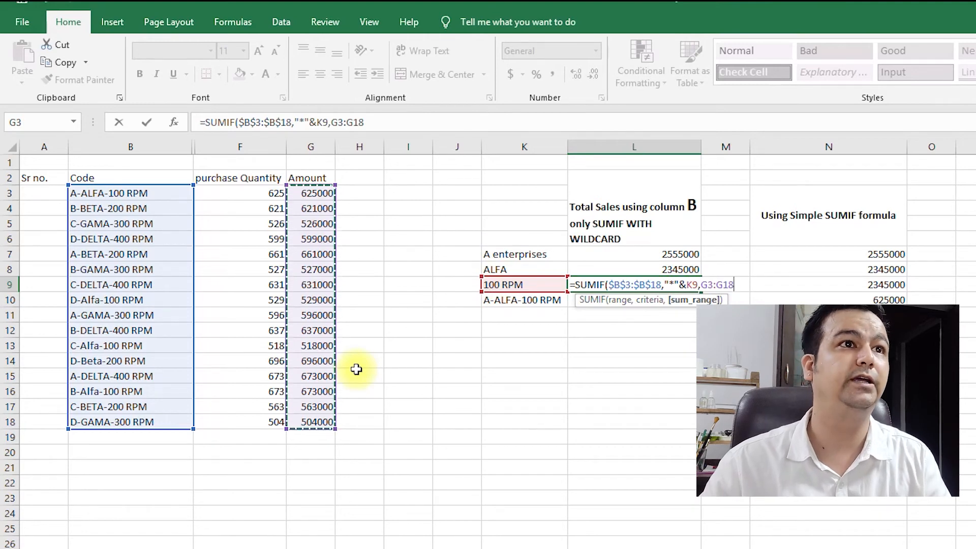
pyautogui.press('F4')
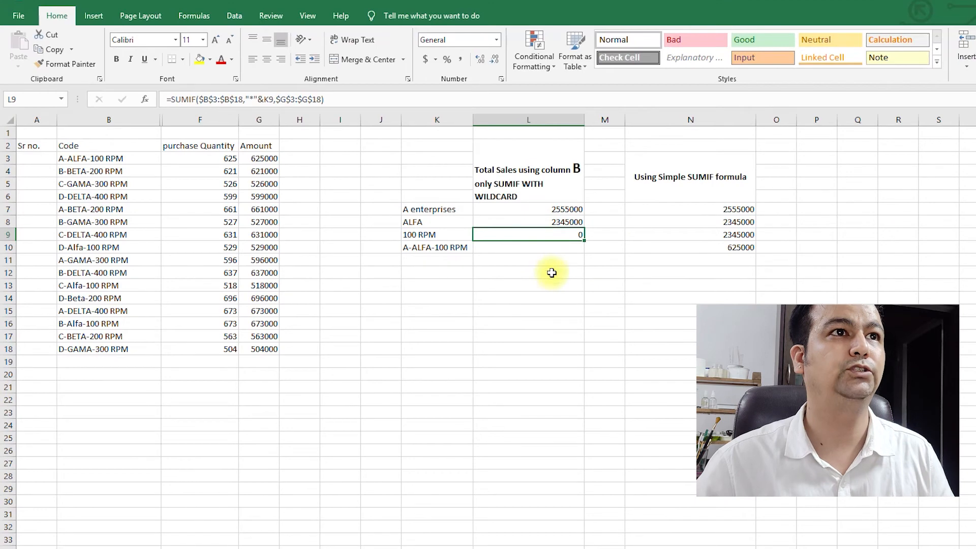
# Remove the trailing space from the 100 RPM label in K9 used by the L9 SUMIF formula.
pyautogui.click(664, 330)
pyautogui.click(546, 236)
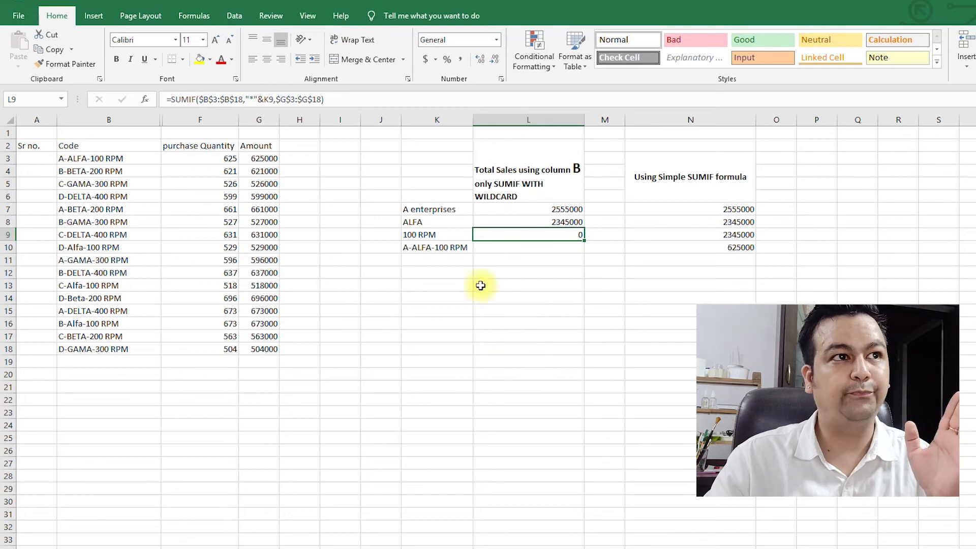
pyautogui.click(450, 235)
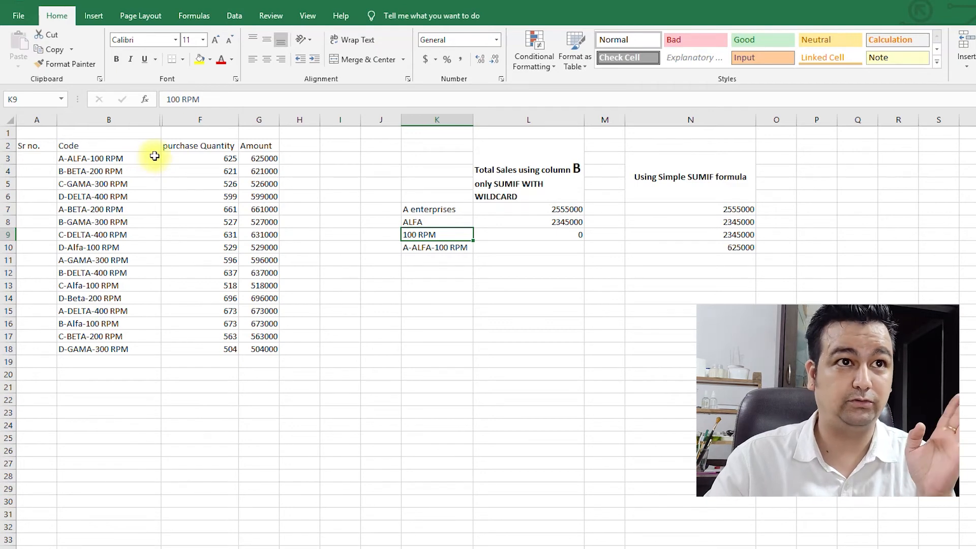
pyautogui.doubleClick(454, 232)
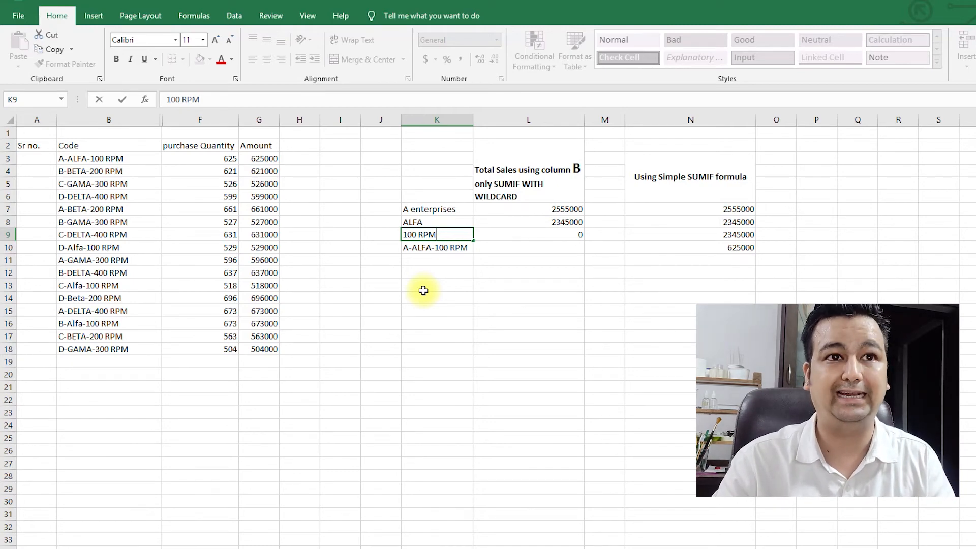
pyautogui.press('Tab')
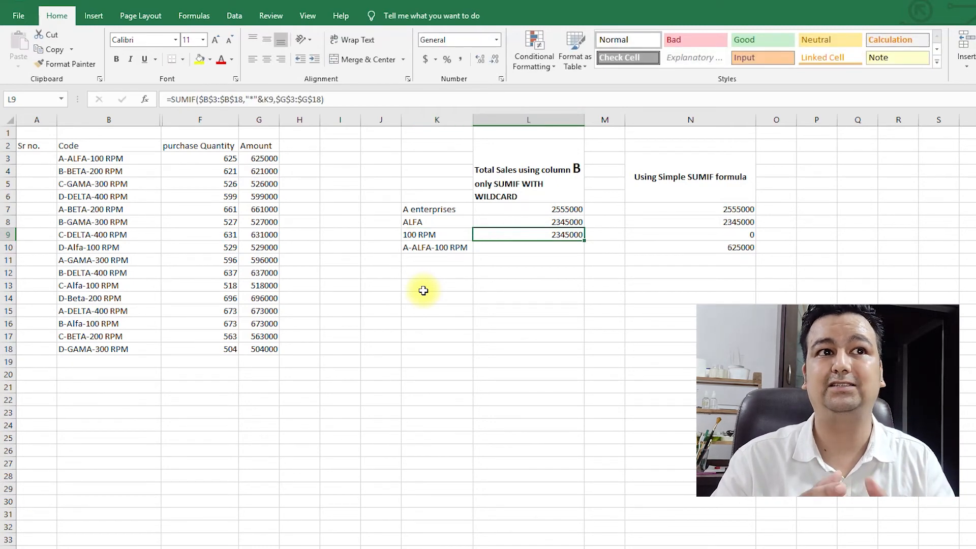
# Unhide columns C to E between Code and purchase Quantity to expose the criteria range of the simple SUMIF formula in N9.
pyautogui.click(702, 236)
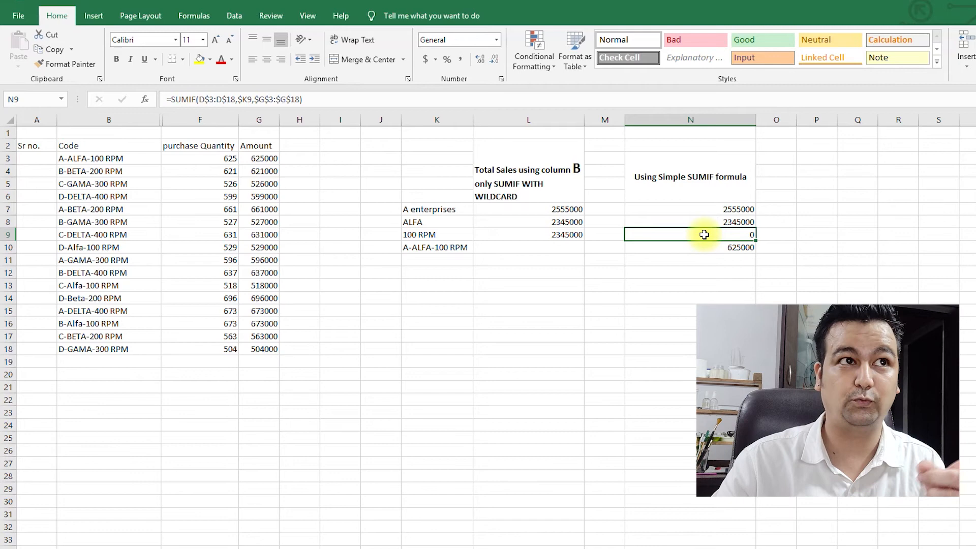
pyautogui.doubleClick(162, 122)
pyautogui.doubleClick(163, 122)
pyautogui.doubleClick(163, 122)
pyautogui.doubleClick(163, 122)
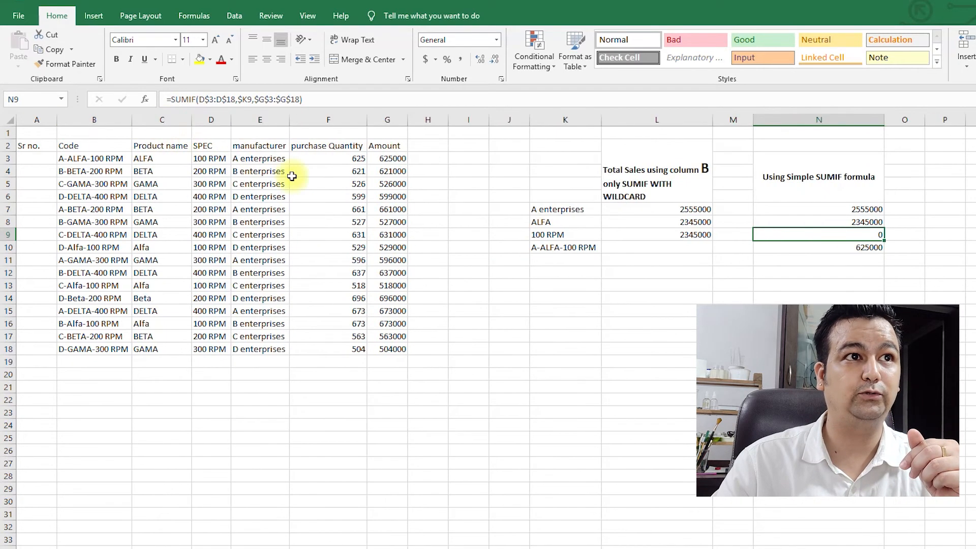
# Remove the trailing space from the 100 RPM entry in SPEC cell D3.
pyautogui.click(217, 158)
pyautogui.doubleClick(228, 159)
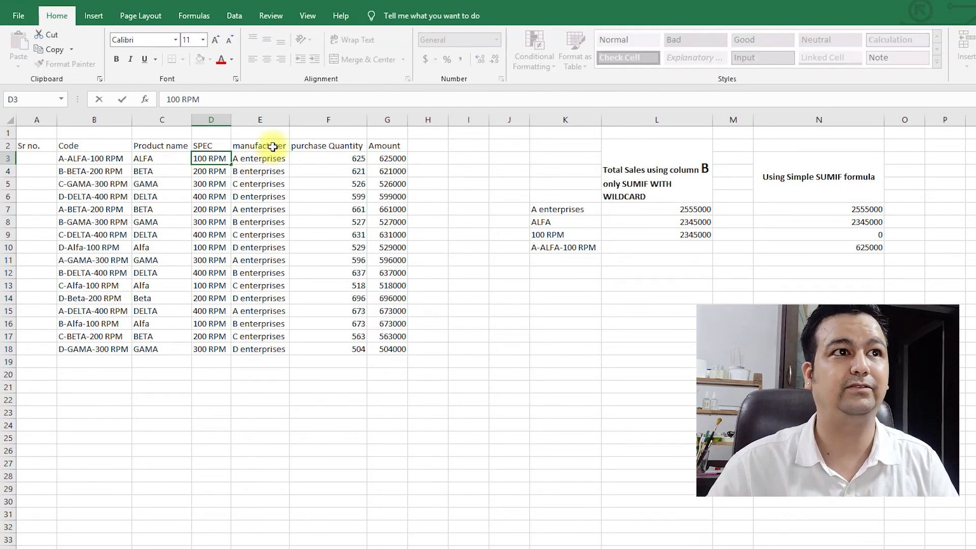
pyautogui.press('Tab')
pyautogui.click(221, 158)
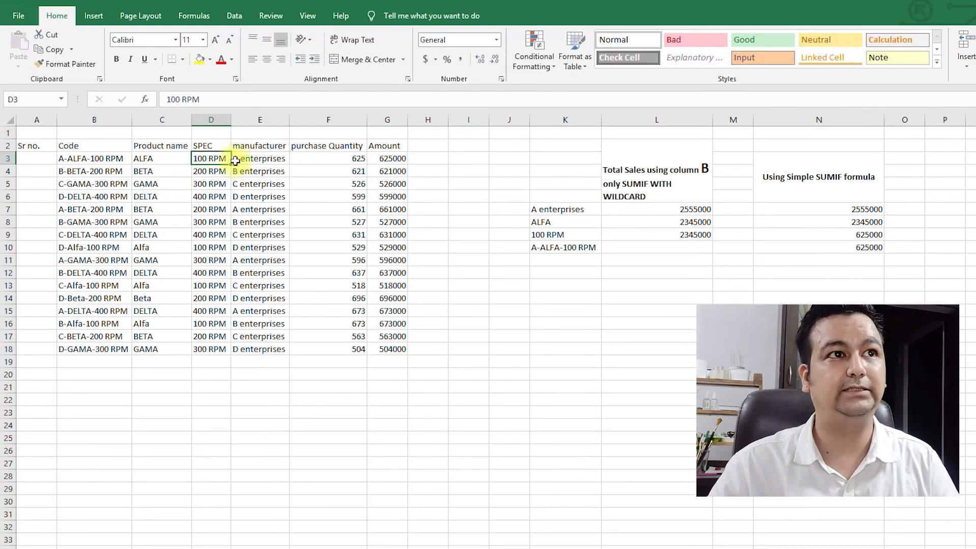
# Replace every "RPM " with a trailing space by "RPM" in the SPEC column D.
pyautogui.click(217, 119)
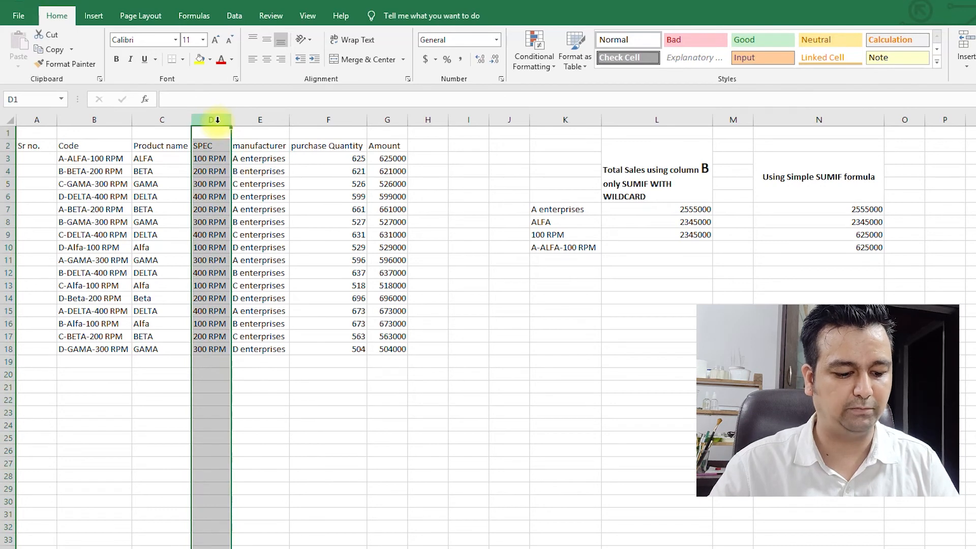
pyautogui.hotkey('ctrl', 'f')
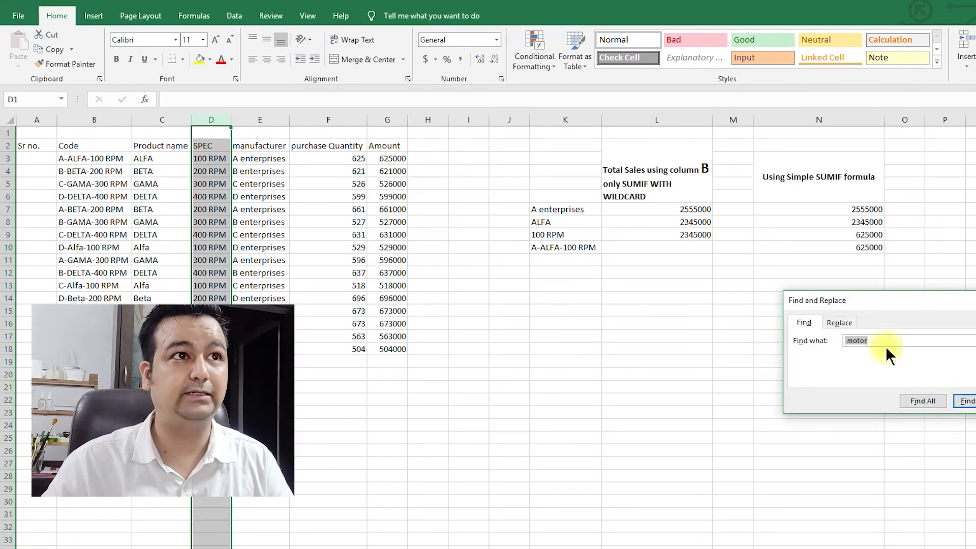
pyautogui.write('RO')
pyautogui.press('BackSpace')
pyautogui.write('PM')
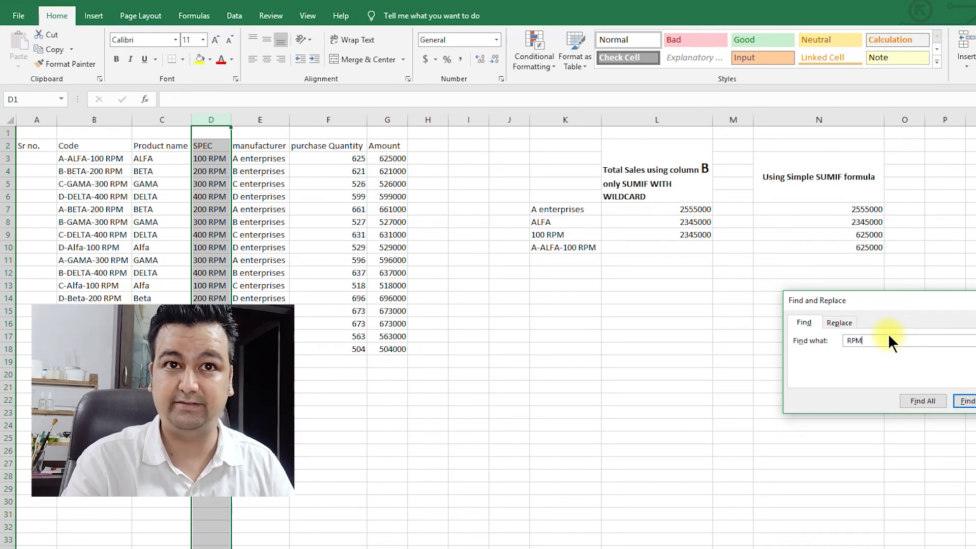
pyautogui.hotkey('ctrl', 'h')
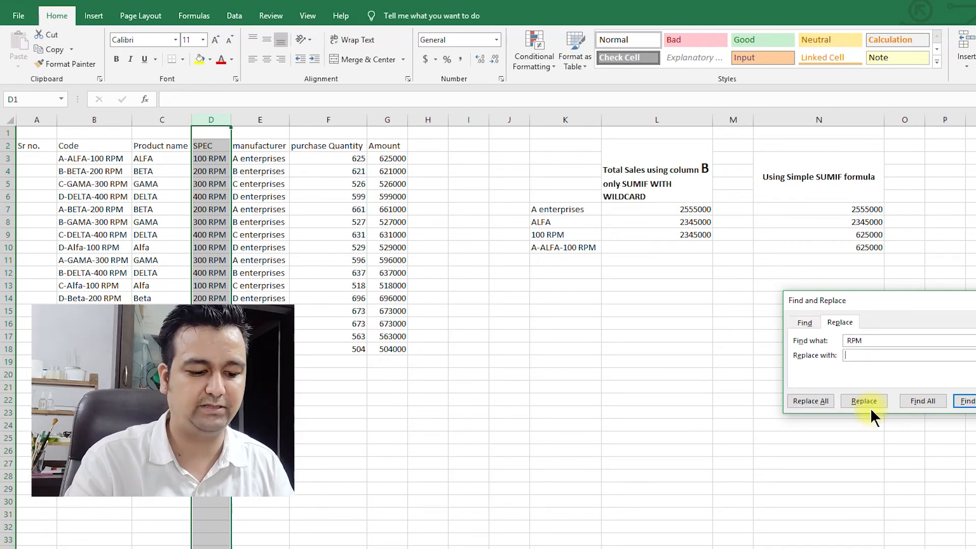
pyautogui.press('Tab')
pyautogui.write('RPM')
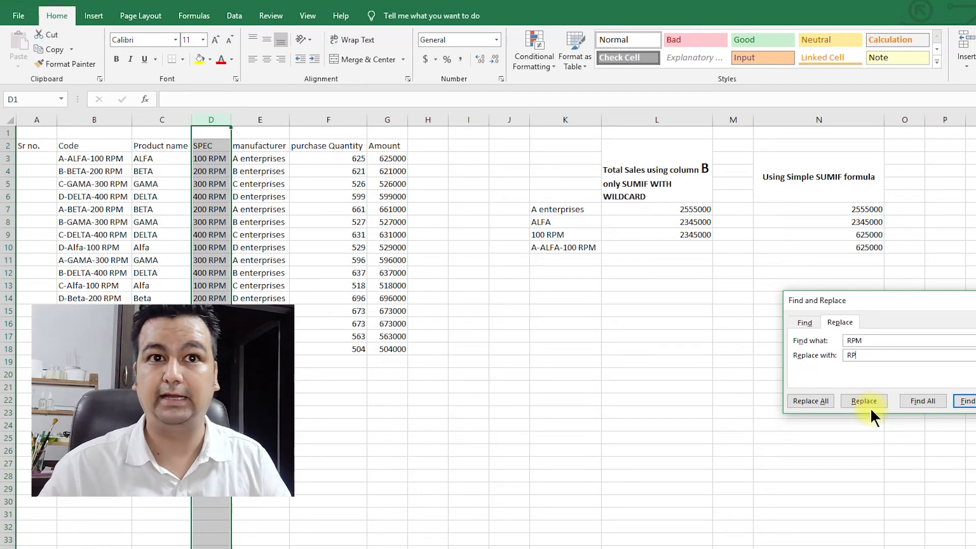
pyautogui.click(813, 404)
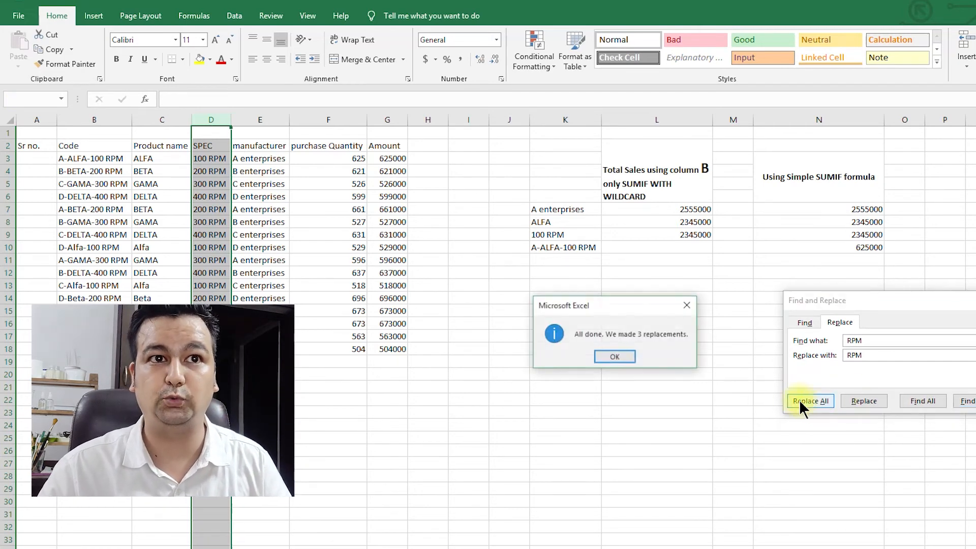
pyautogui.click(617, 358)
pyautogui.press('Escape')
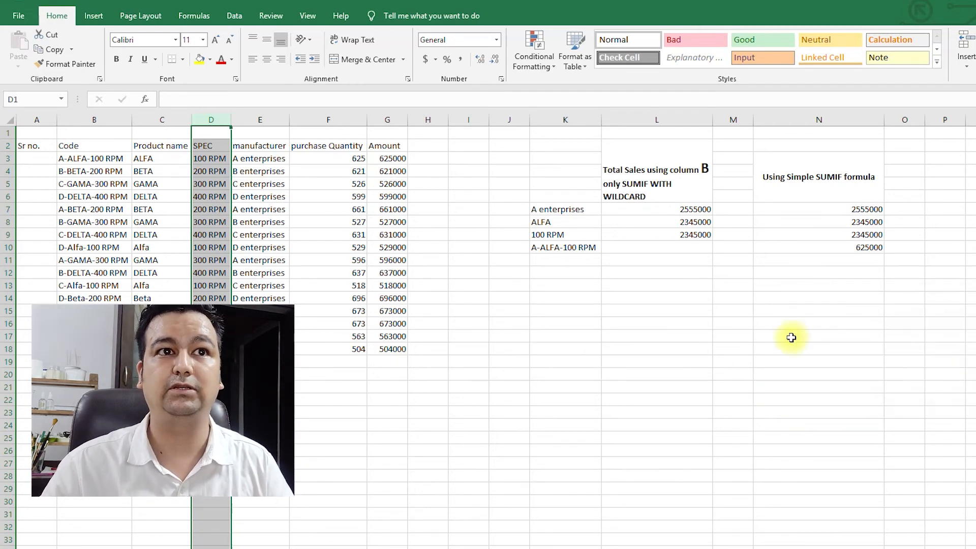
pyautogui.click(788, 333)
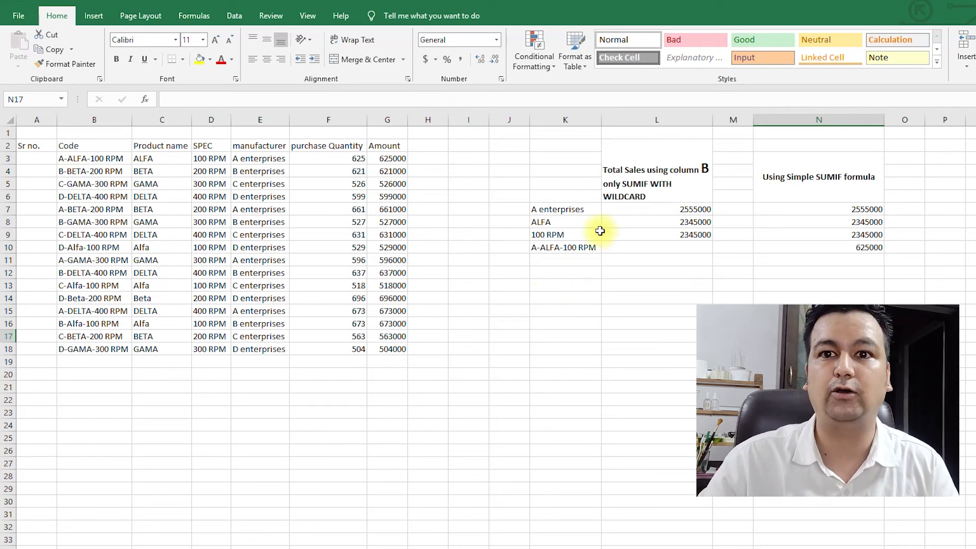
# Start a SUMIF formula in L10 for A-ALFA-100 RPM with the Code cells $B$3:$B$18 as absolute criteria range.
pyautogui.click(562, 233)
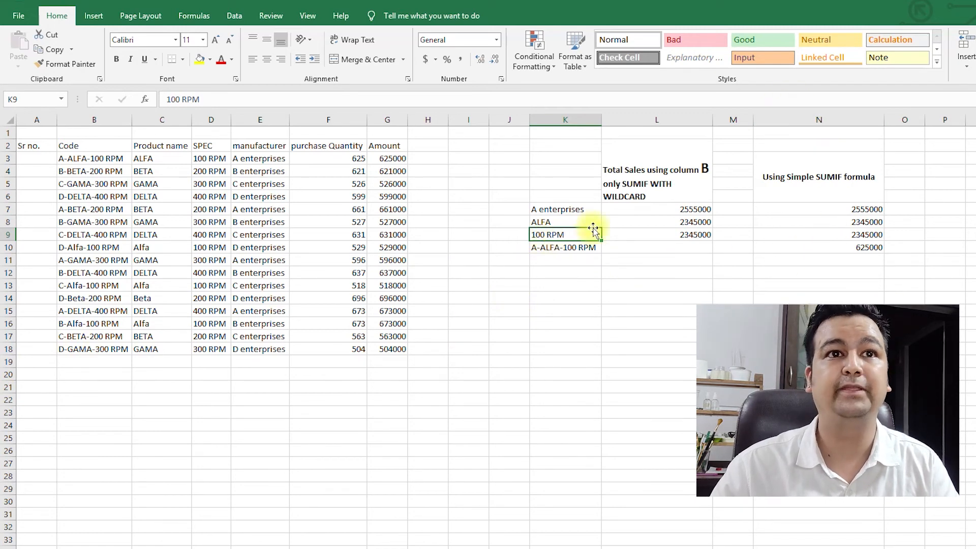
pyautogui.click(676, 234)
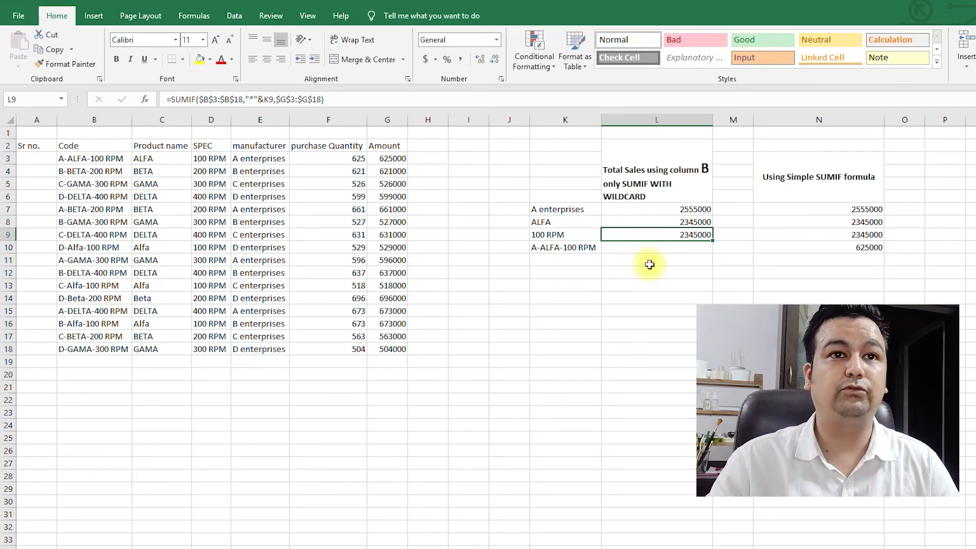
pyautogui.click(667, 251)
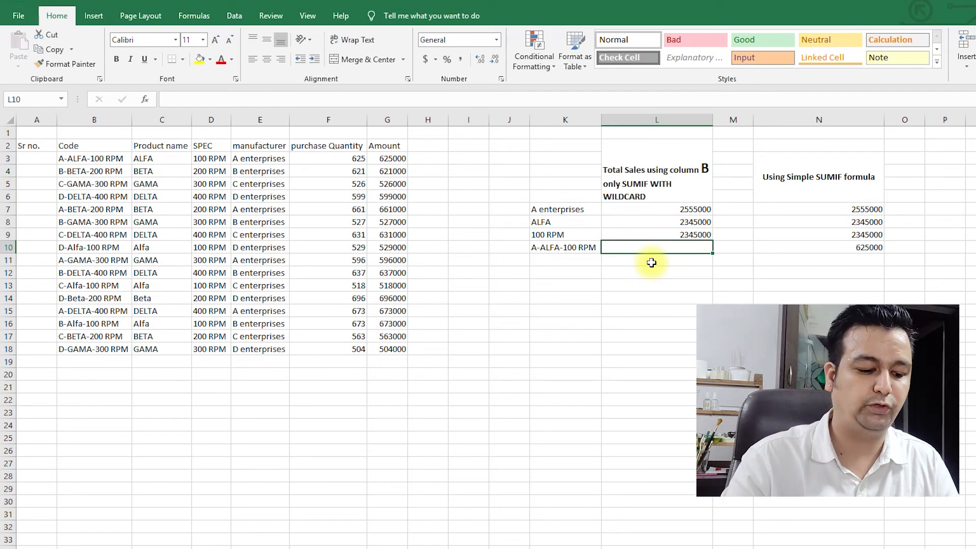
pyautogui.write('=sum')
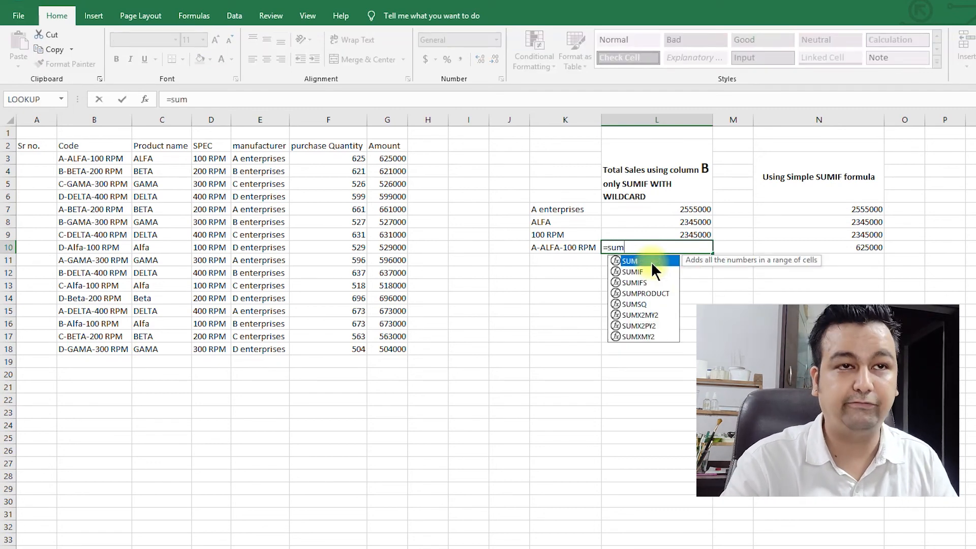
pyautogui.write('if')
pyautogui.press('Tab')
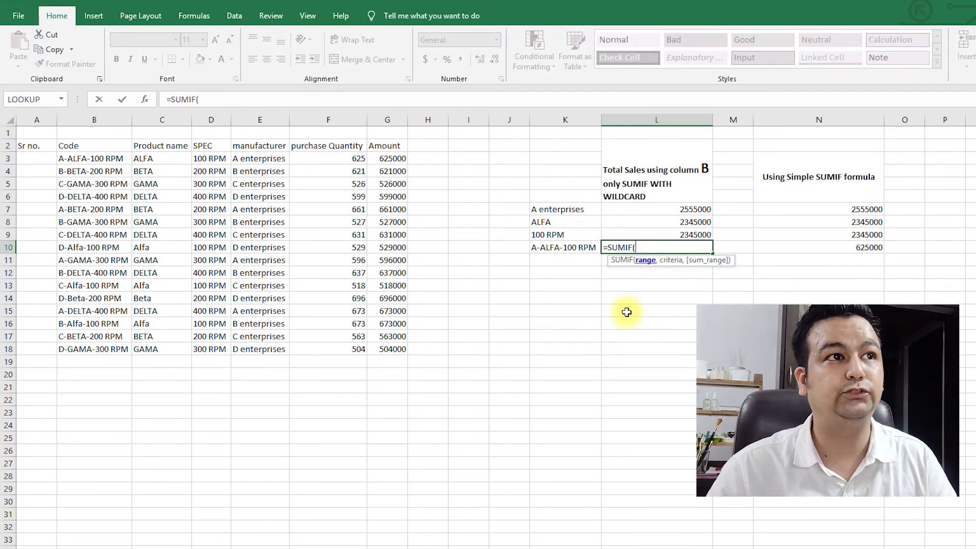
pyautogui.moveTo(104, 158); pyautogui.dragTo(117, 343)
pyautogui.press('F4')
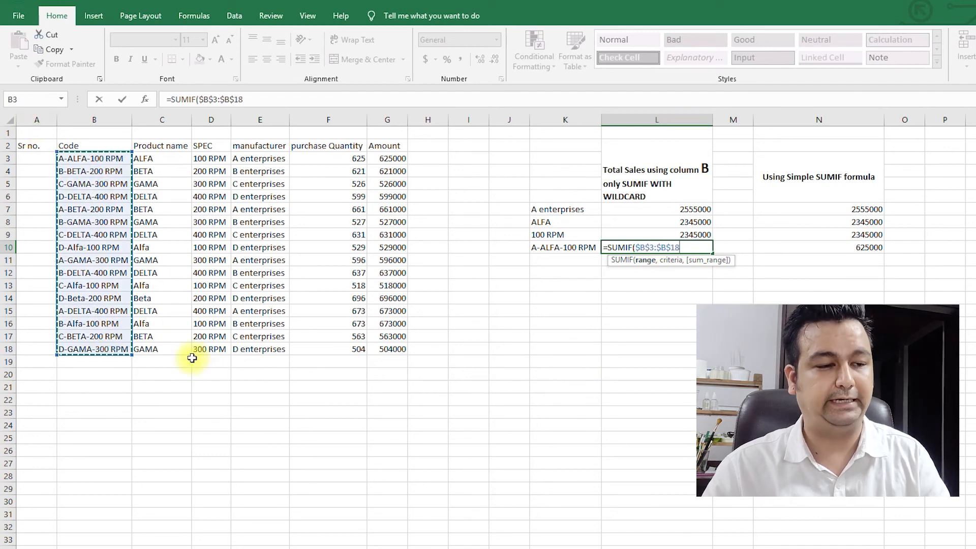
pyautogui.write(',')
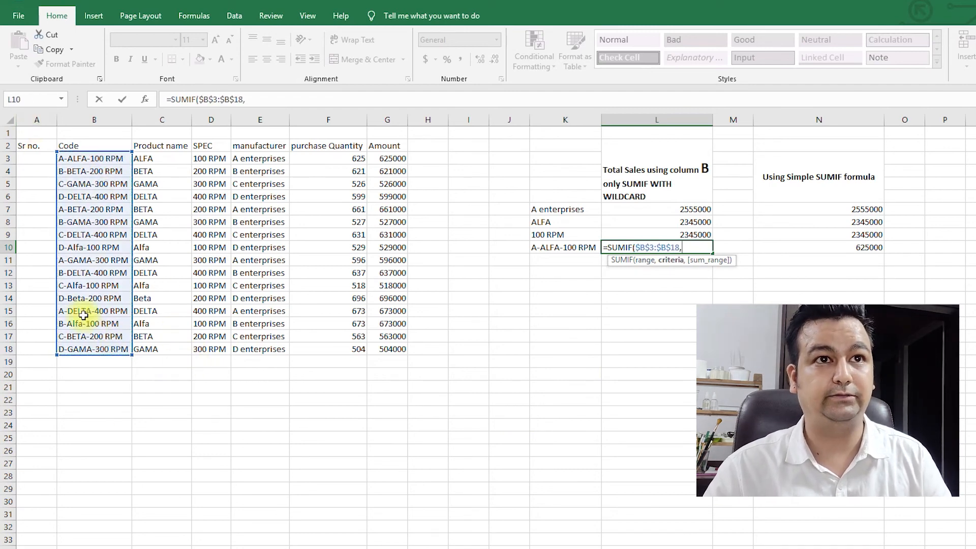
# Complete the L10 SUMIF formula with K10 as criteria and the Amount cells $G$3:$G$18 as absolute sum range.
pyautogui.click(578, 246)
pyautogui.write(',')
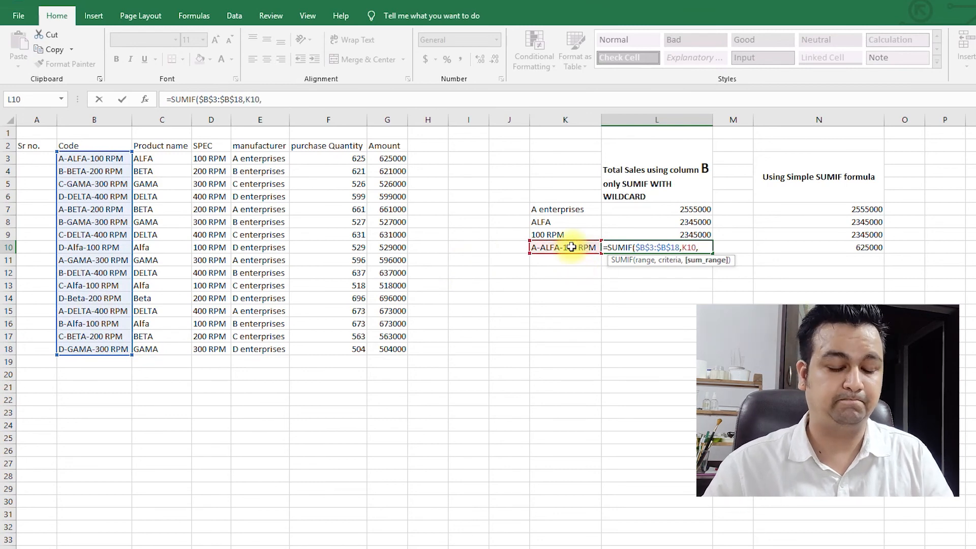
pyautogui.moveTo(386, 159); pyautogui.dragTo(386, 349)
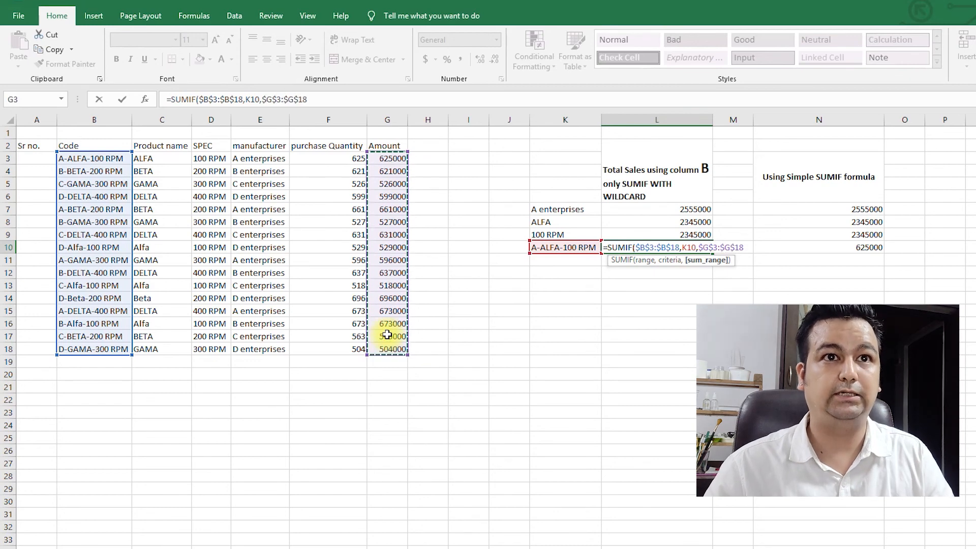
pyautogui.press('Tab')
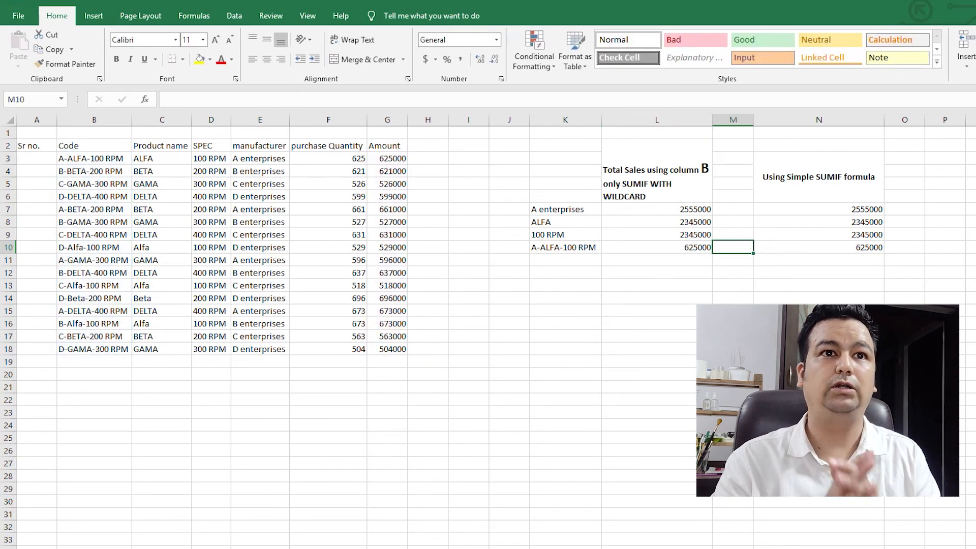